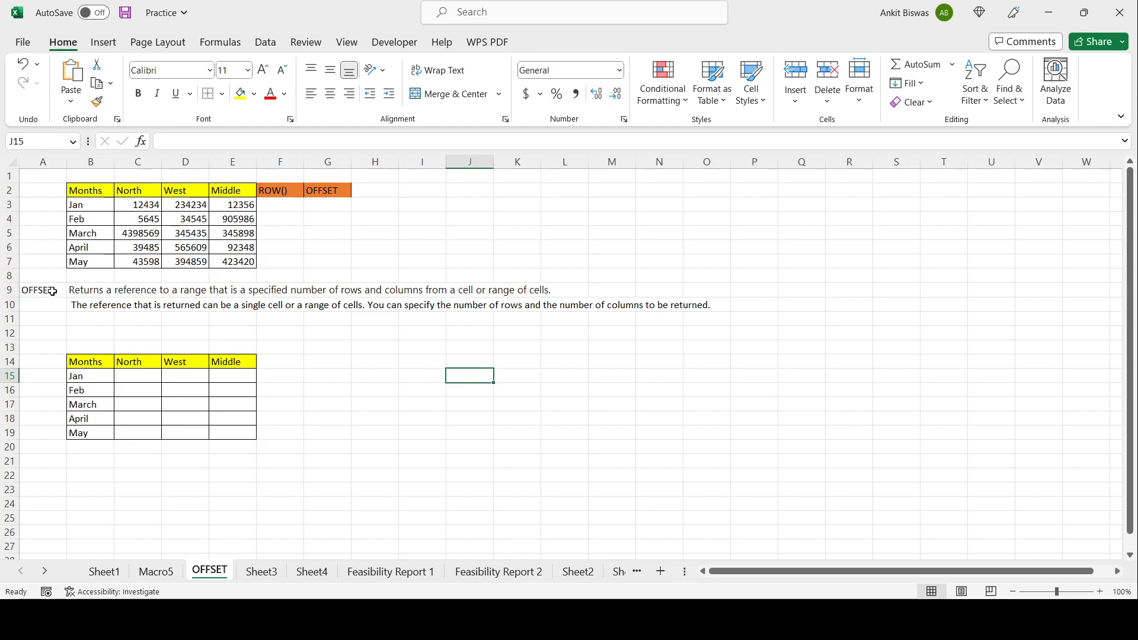
pyautogui.moveTo(53, 291); pyautogui.dragTo(709, 303)
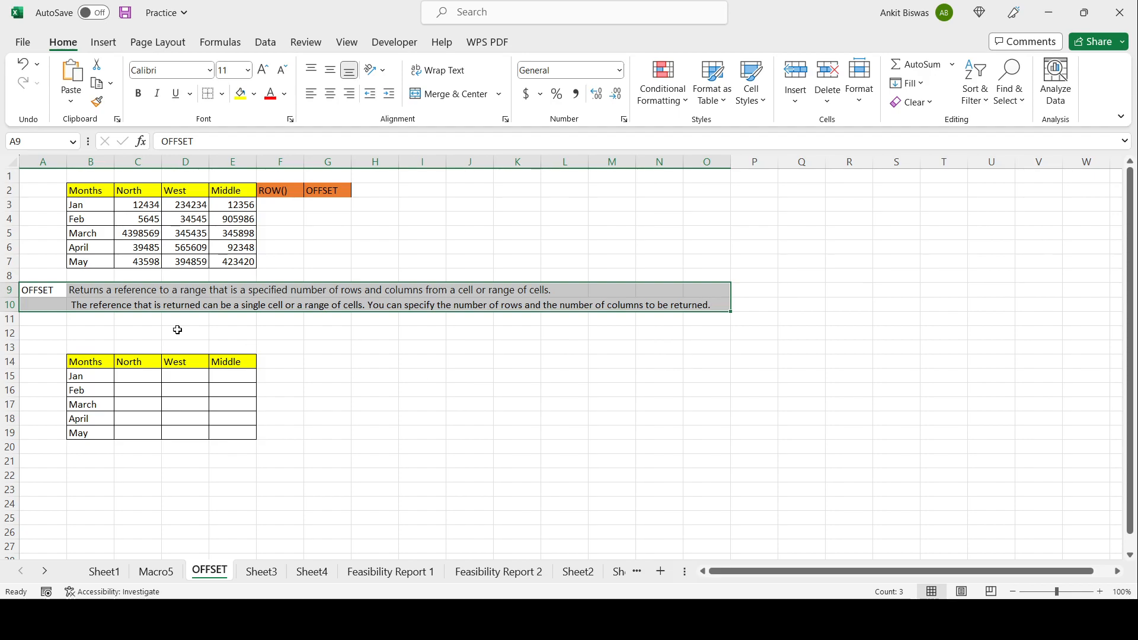
pyautogui.click(236, 321)
pyautogui.click(268, 205)
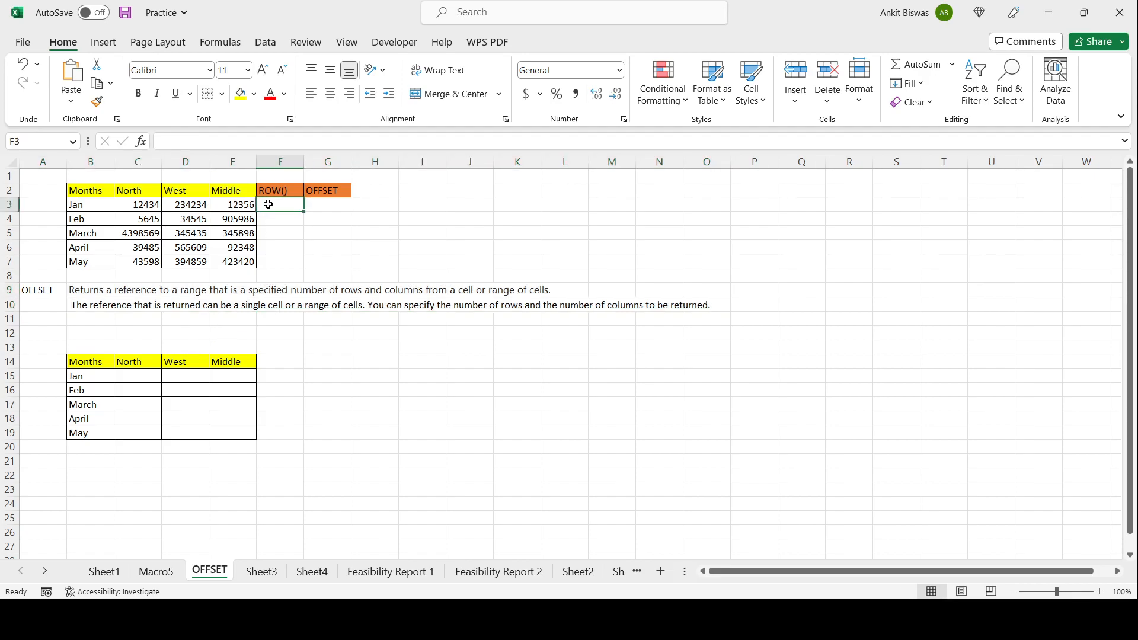
pyautogui.doubleClick(268, 204)
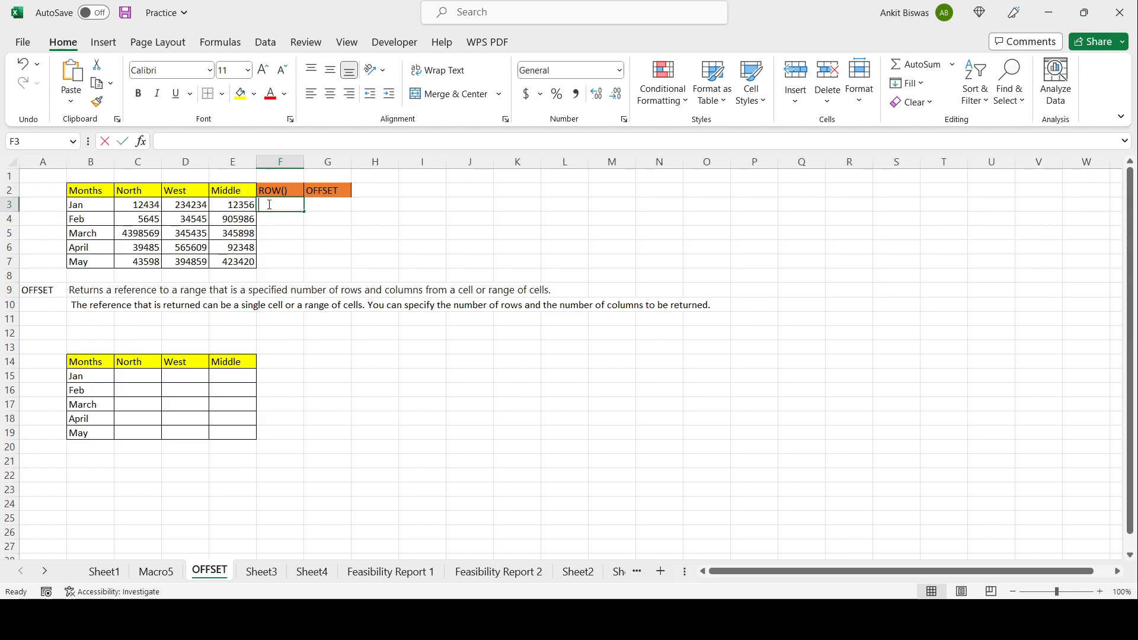
# Step: Label A11 as ROW() and enter the description "Return the row number" beside it in B11
pyautogui.click(35, 318)
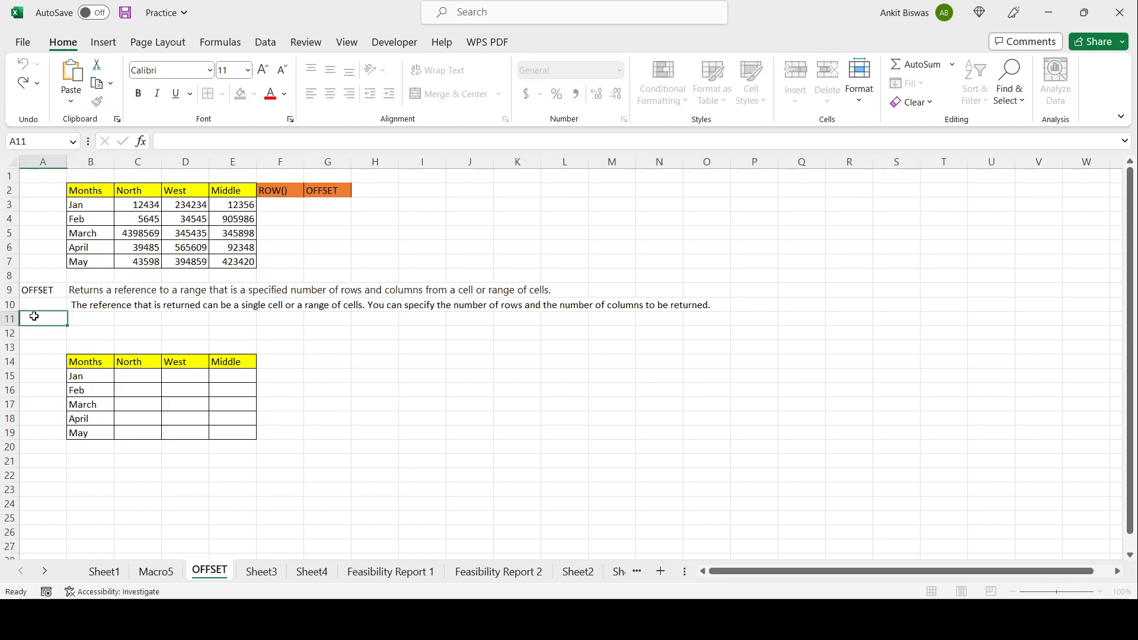
pyautogui.write('ROW()')
pyautogui.press('Tab')
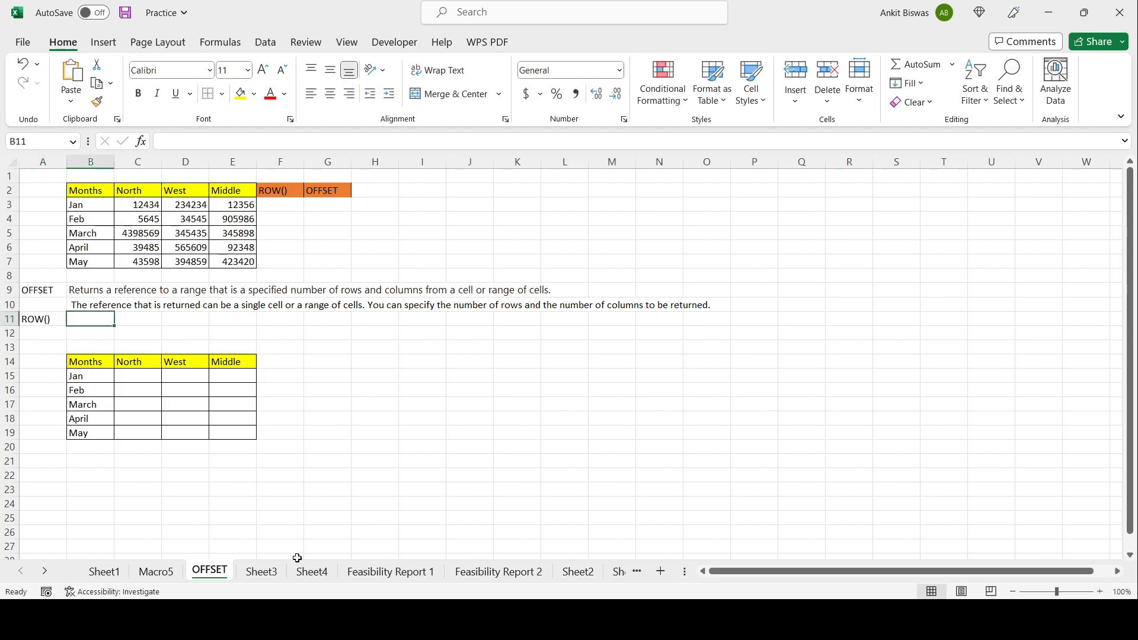
pyautogui.write('Return the row number')
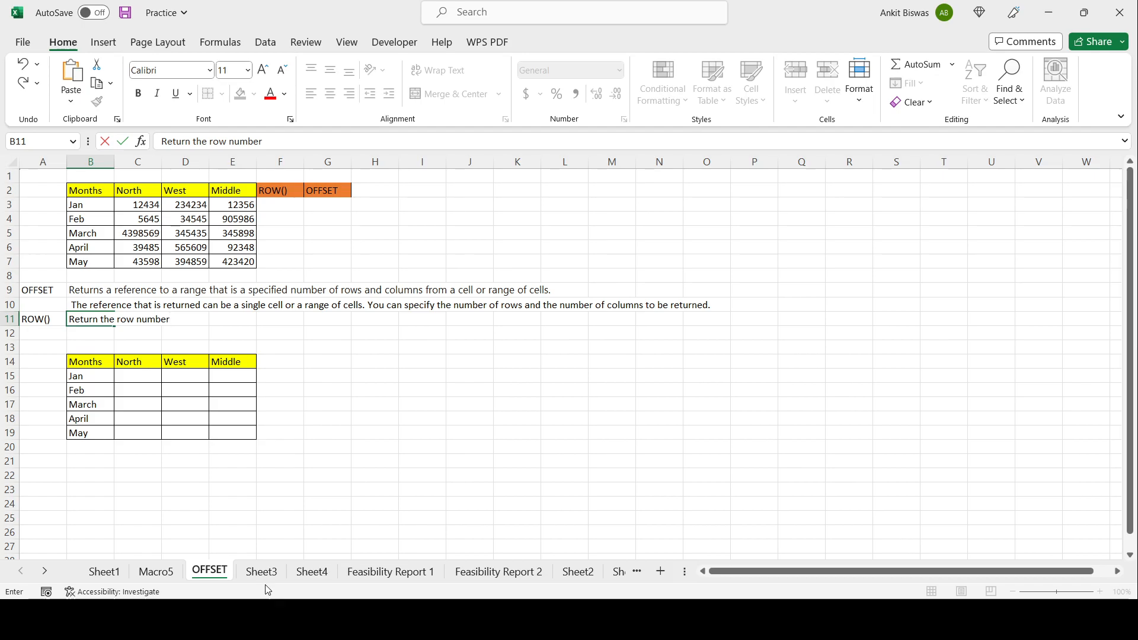
pyautogui.click(308, 402)
# Step: Enter the formula =ROW() in F3 under the ROW() header
pyautogui.click(281, 207)
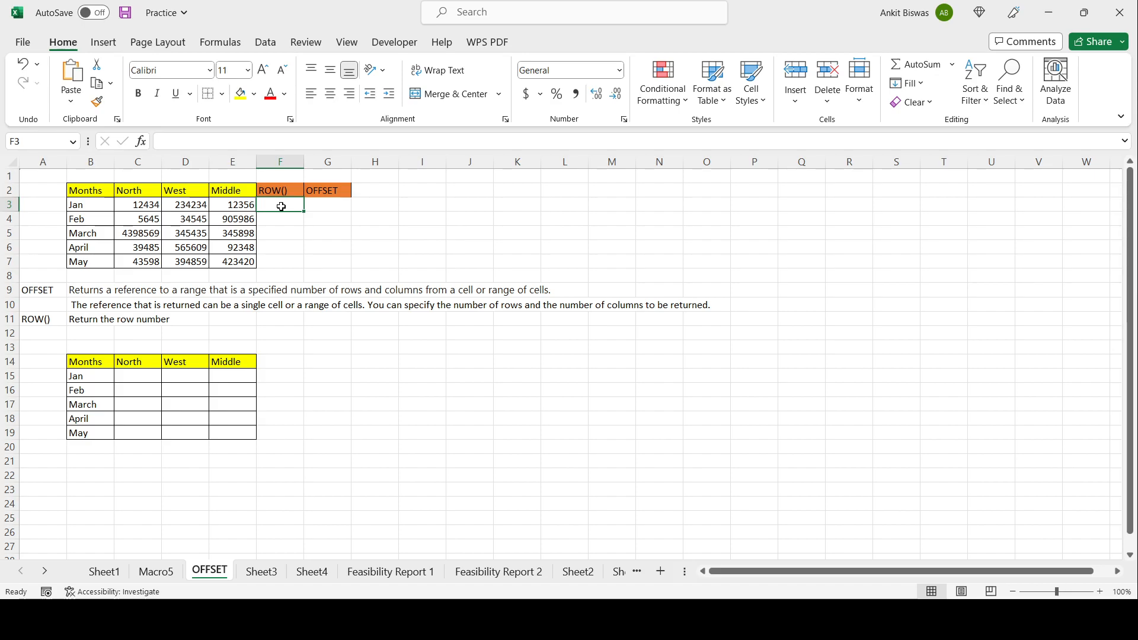
pyautogui.doubleClick(282, 207)
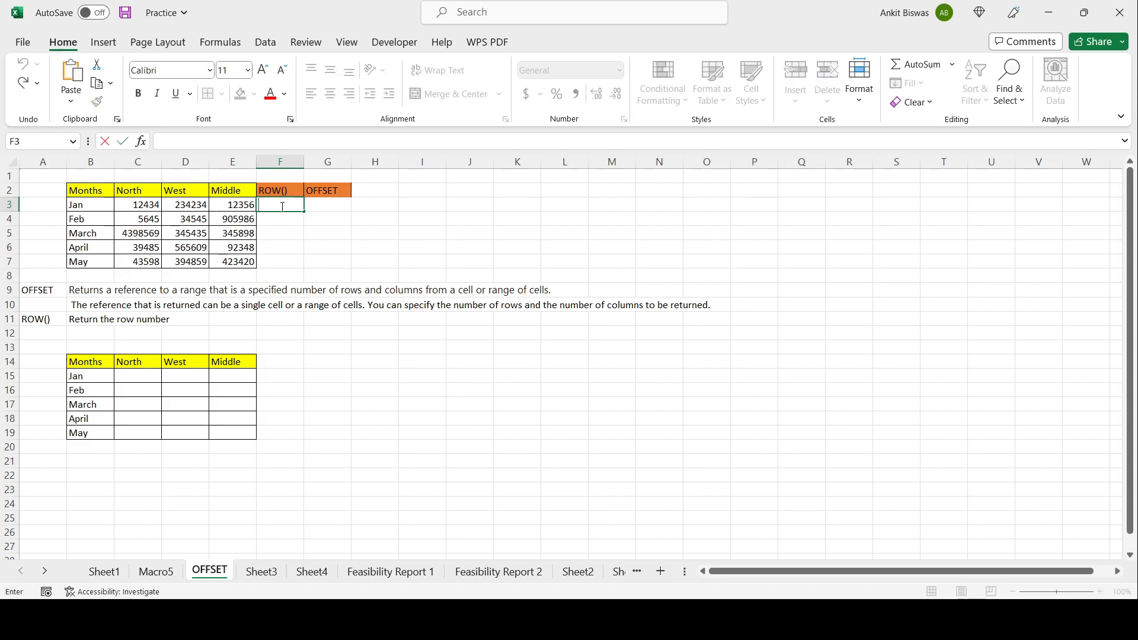
pyautogui.moveTo(44, 202); pyautogui.dragTo(570, 200)
pyautogui.doubleClick(280, 206)
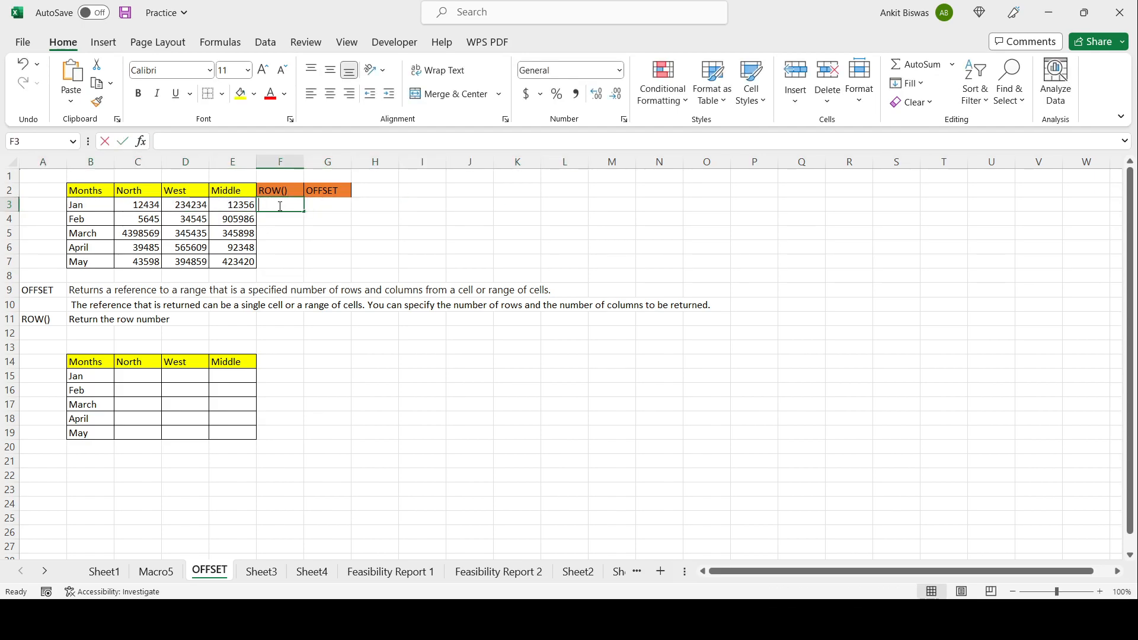
pyautogui.write('=')
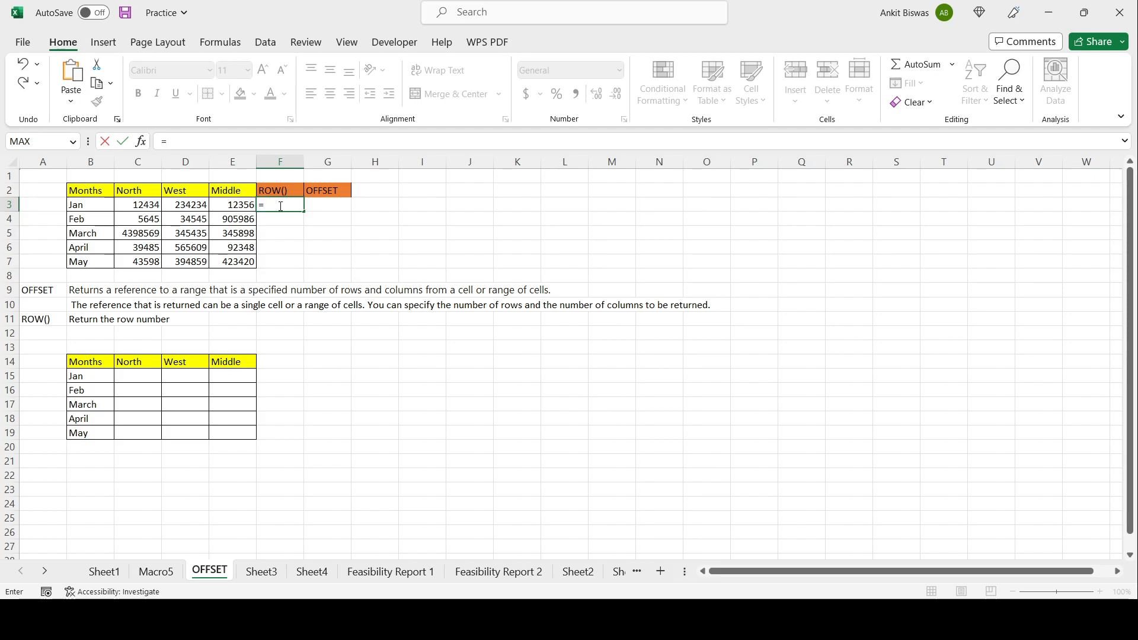
pyautogui.write('ROW()')
pyautogui.press('Tab')
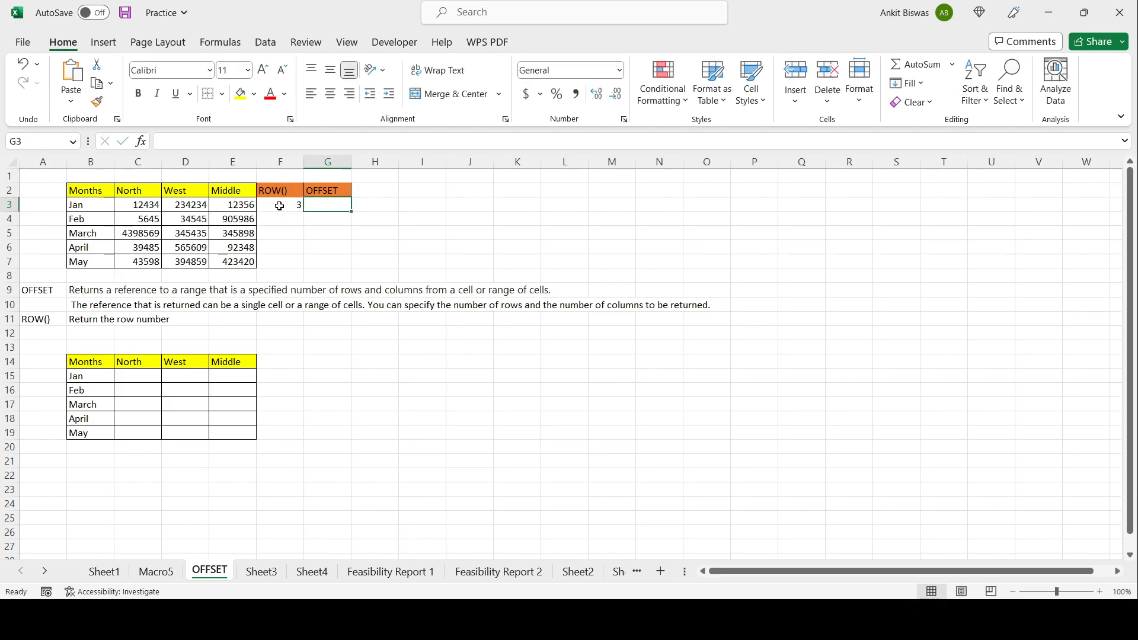
# Step: Enter the formula =ROW() in cell J3 as a second example
pyautogui.click(280, 206)
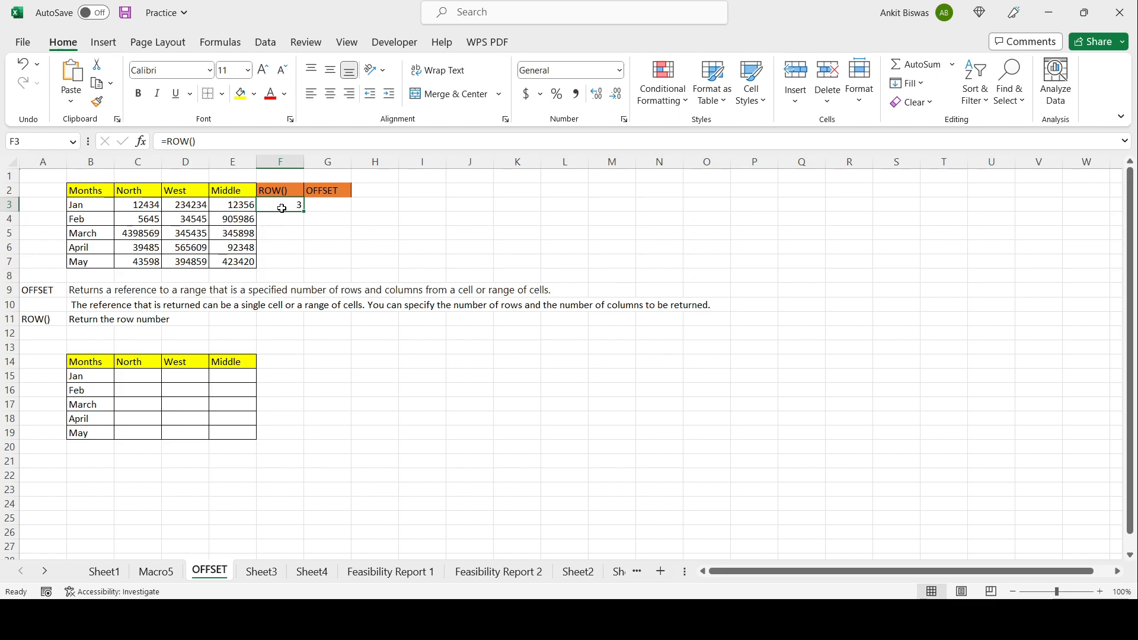
pyautogui.click(460, 204)
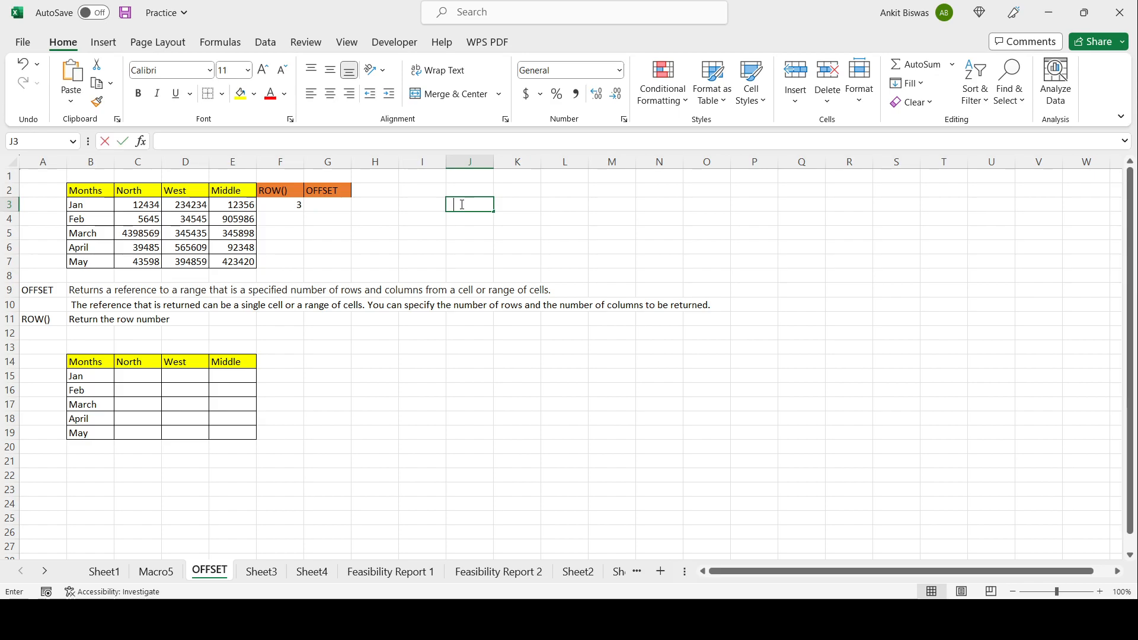
pyautogui.write('=ROW')
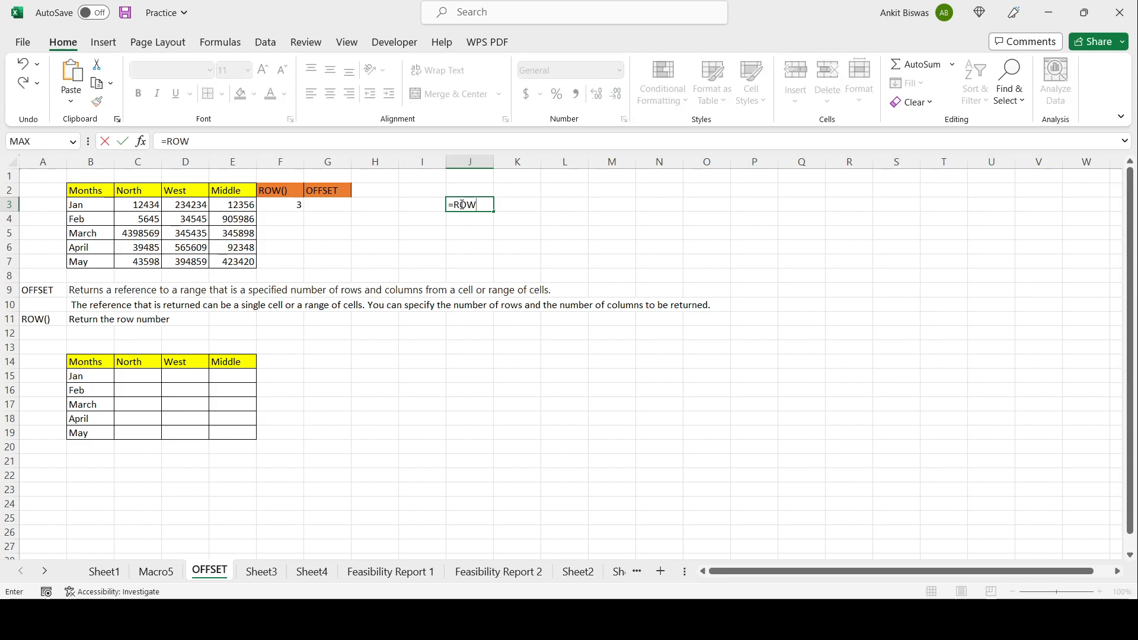
pyautogui.write('()')
pyautogui.press('Tab')
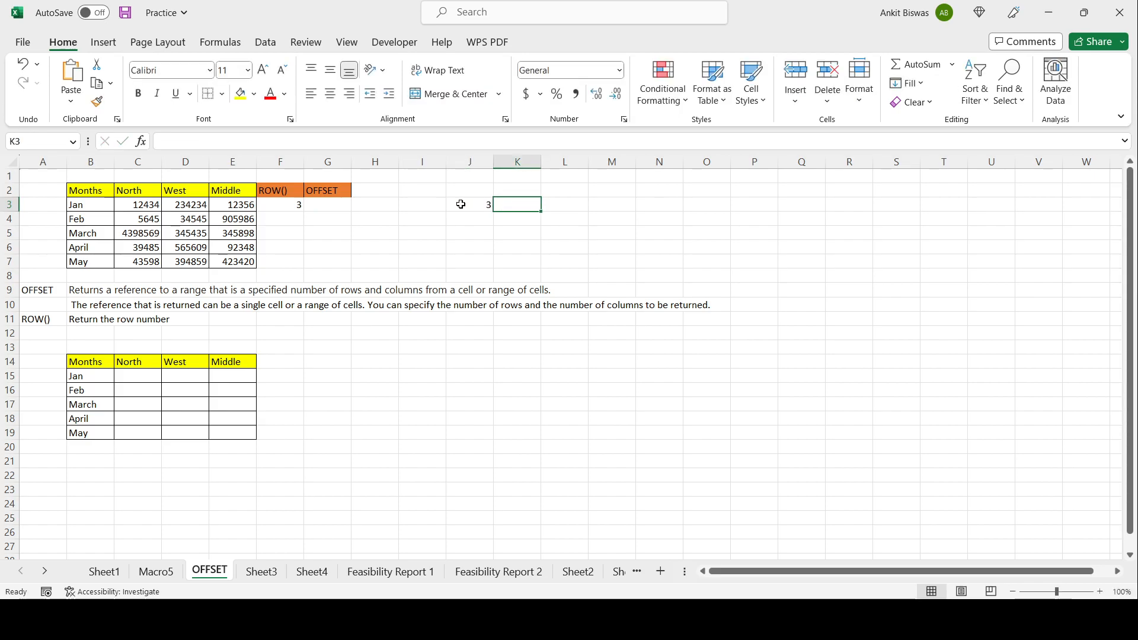
# Step: Fill the J3 formula across row 3 to S3, then undo the fill
pyautogui.click(461, 203)
pyautogui.click(284, 206)
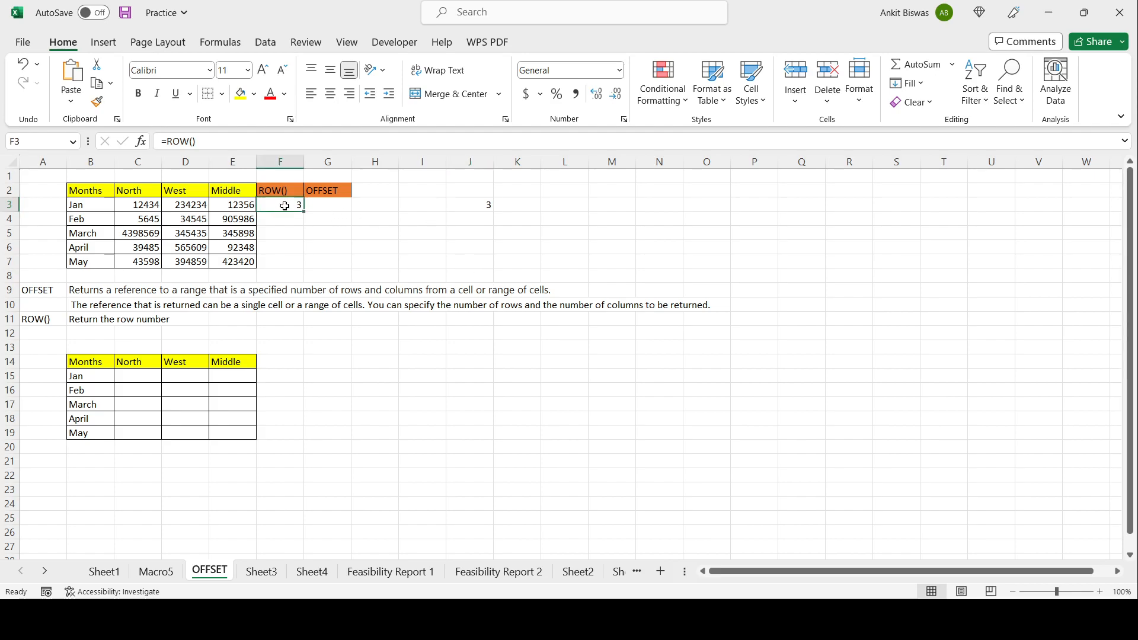
pyautogui.click(465, 205)
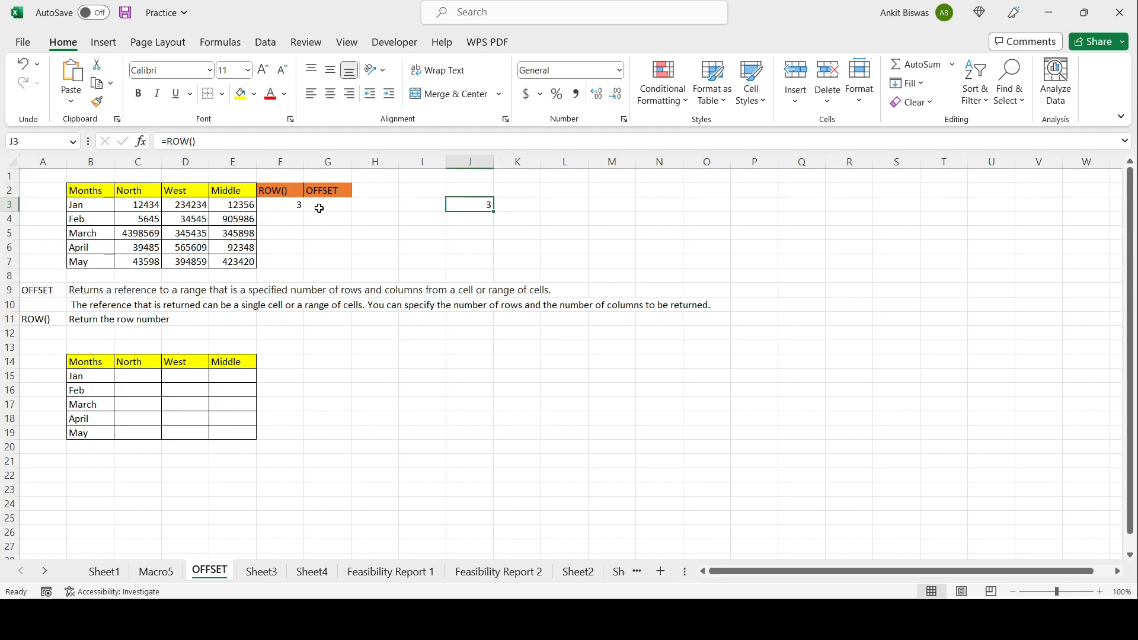
pyautogui.moveTo(495, 208); pyautogui.dragTo(898, 207)
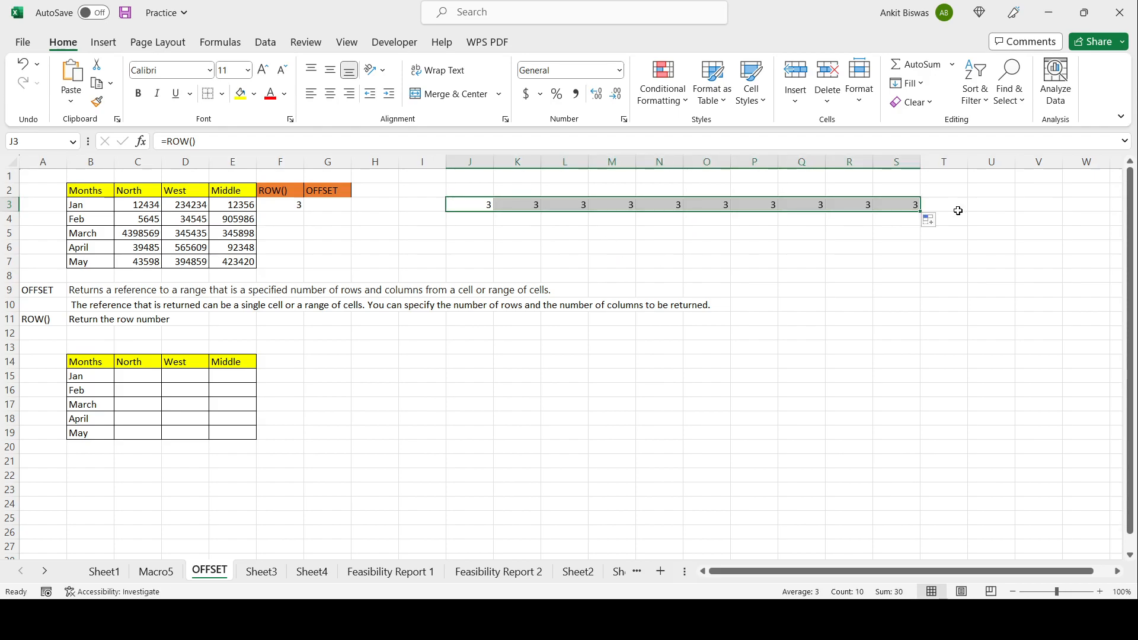
pyautogui.hotkey('ctrl', 'z')
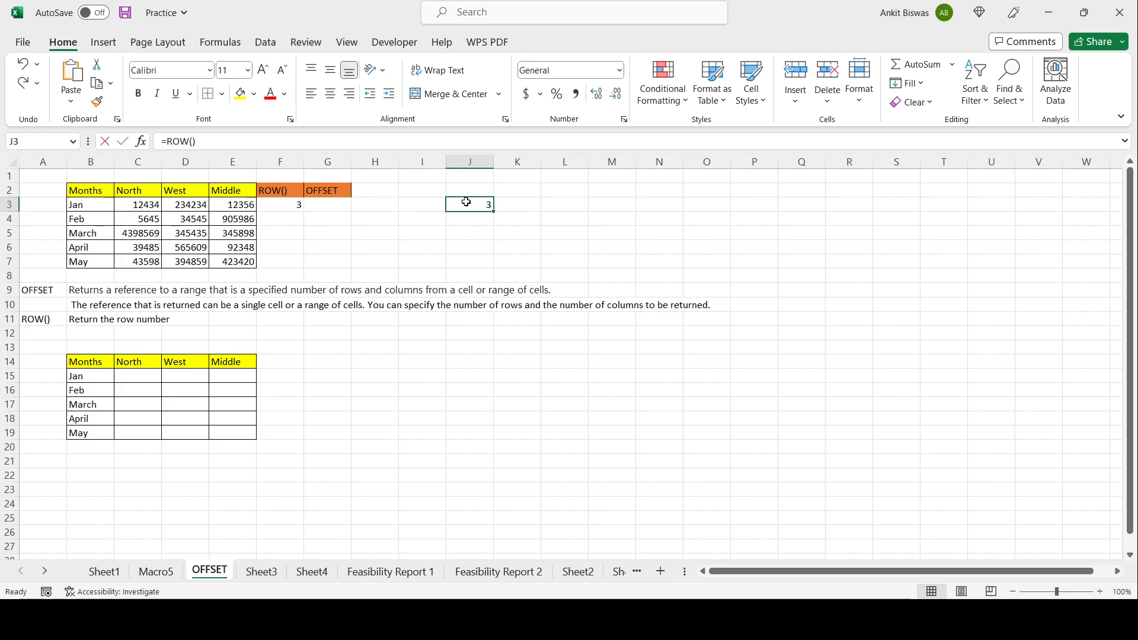
# Step: Clear the ROW() example formula from J3
pyautogui.doubleClick(467, 204)
pyautogui.click(552, 263)
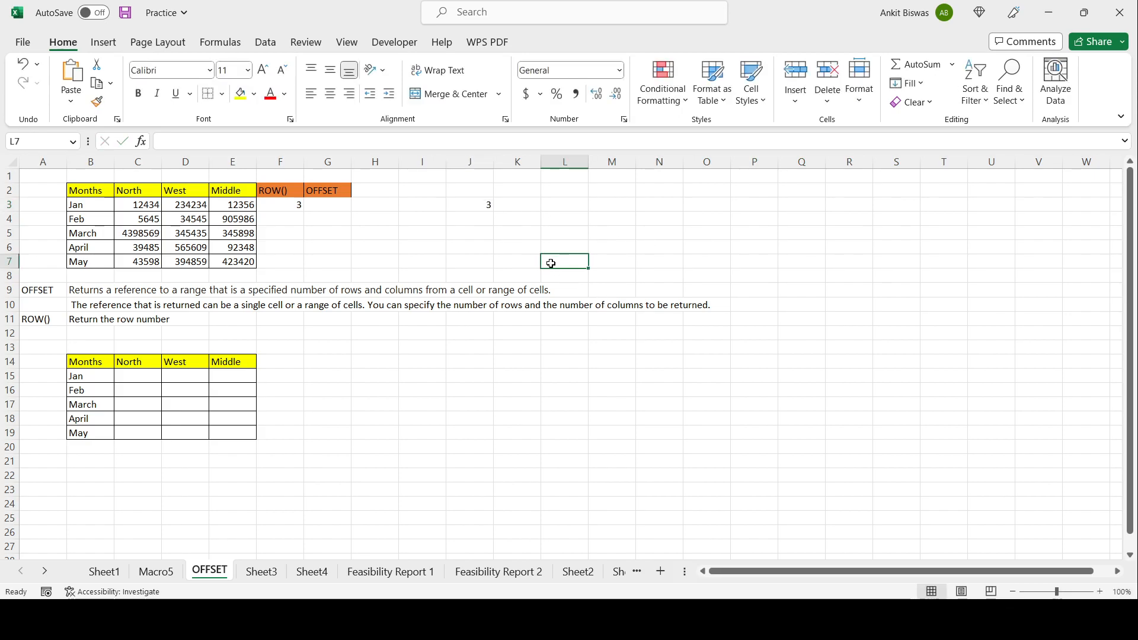
pyautogui.click(478, 203)
pyautogui.press('Delete')
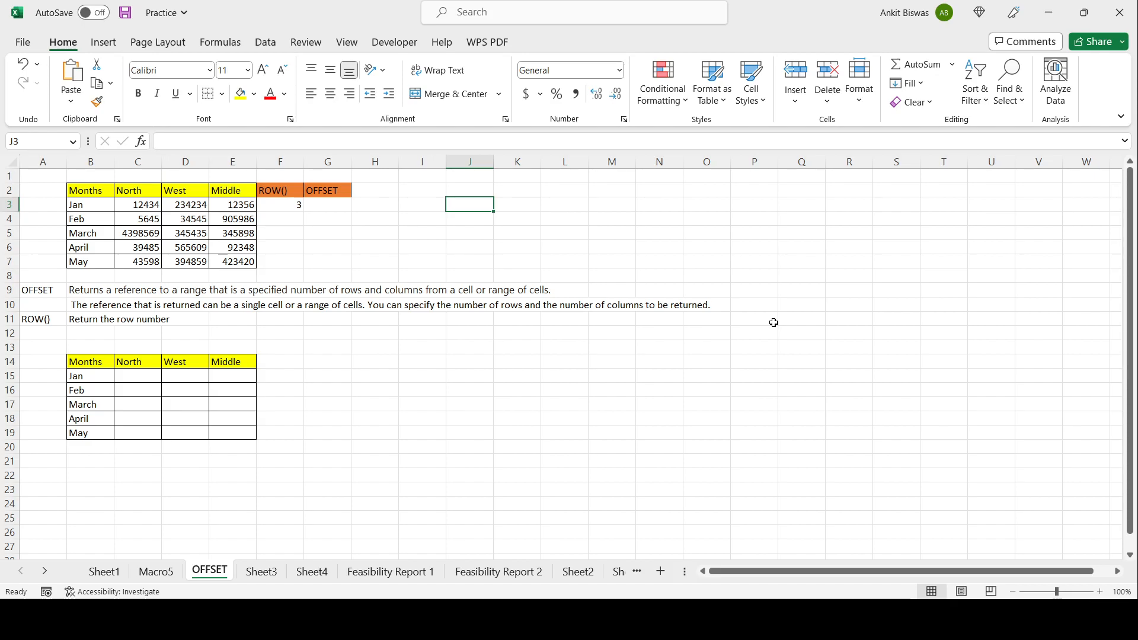
# Step: Examine the data table's region headers and the January values in row 3
pyautogui.click(332, 204)
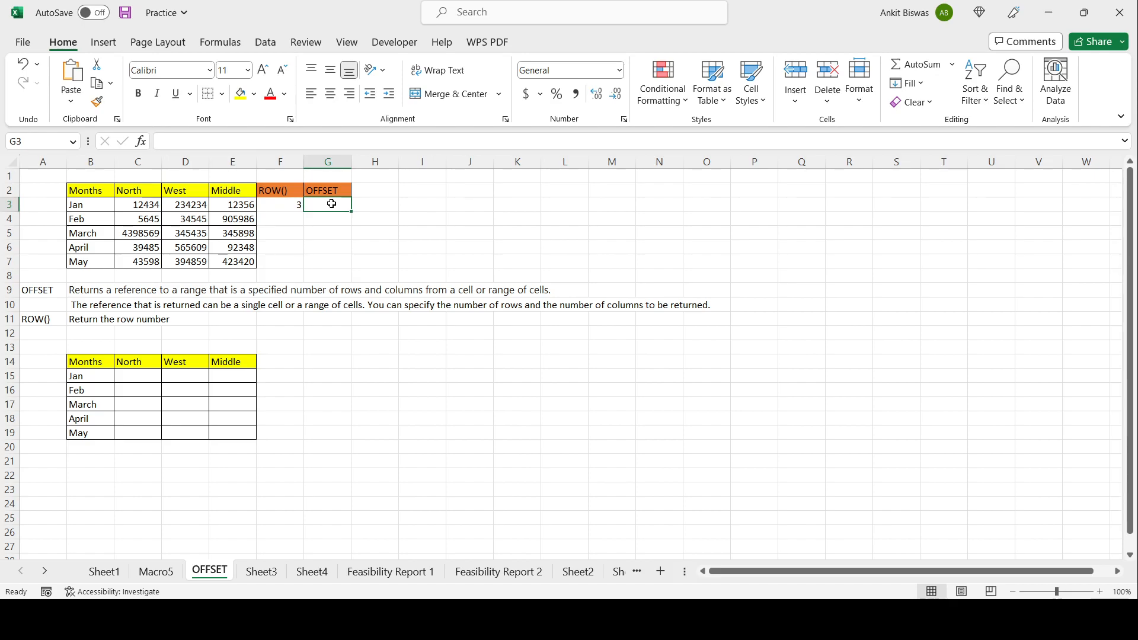
pyautogui.moveTo(88, 191); pyautogui.dragTo(249, 263)
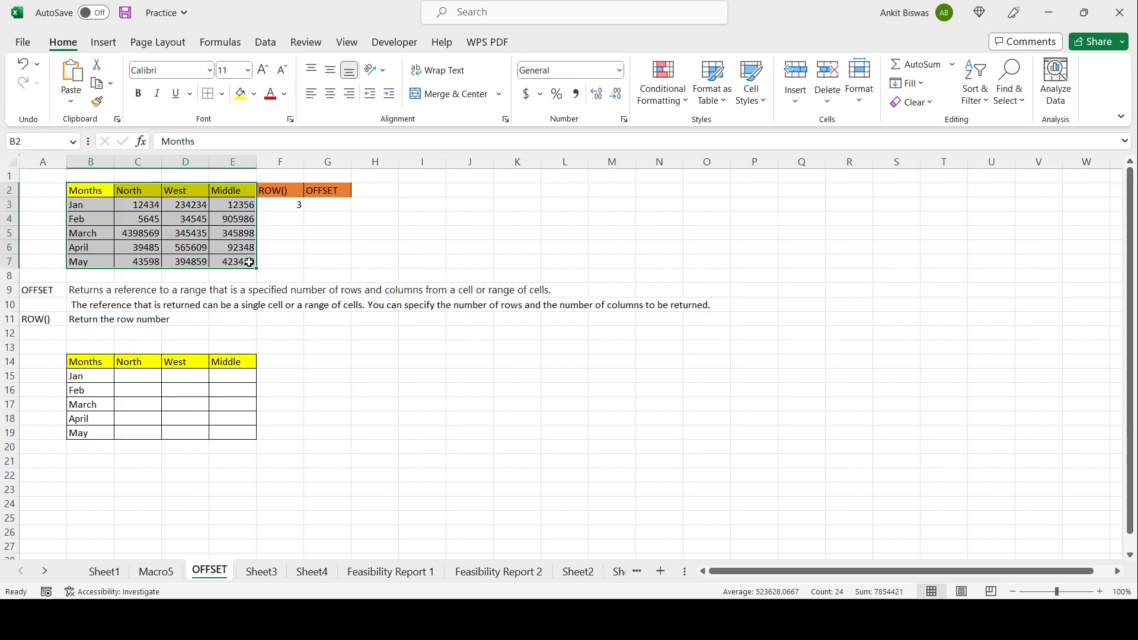
pyautogui.click(148, 193)
pyautogui.click(186, 189)
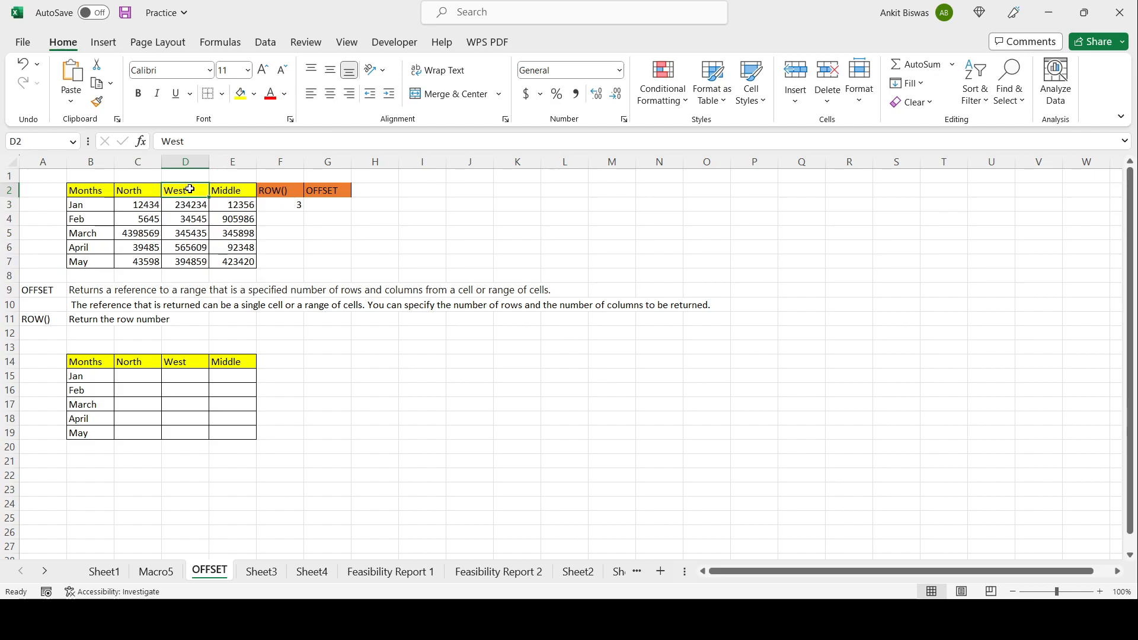
pyautogui.click(244, 191)
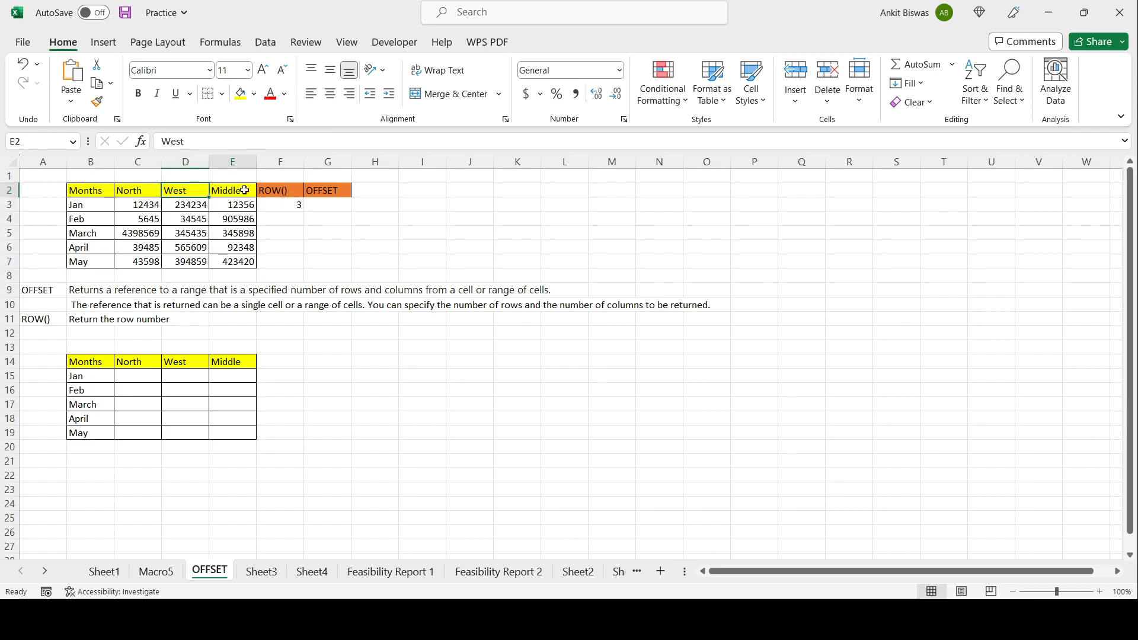
pyautogui.click(330, 206)
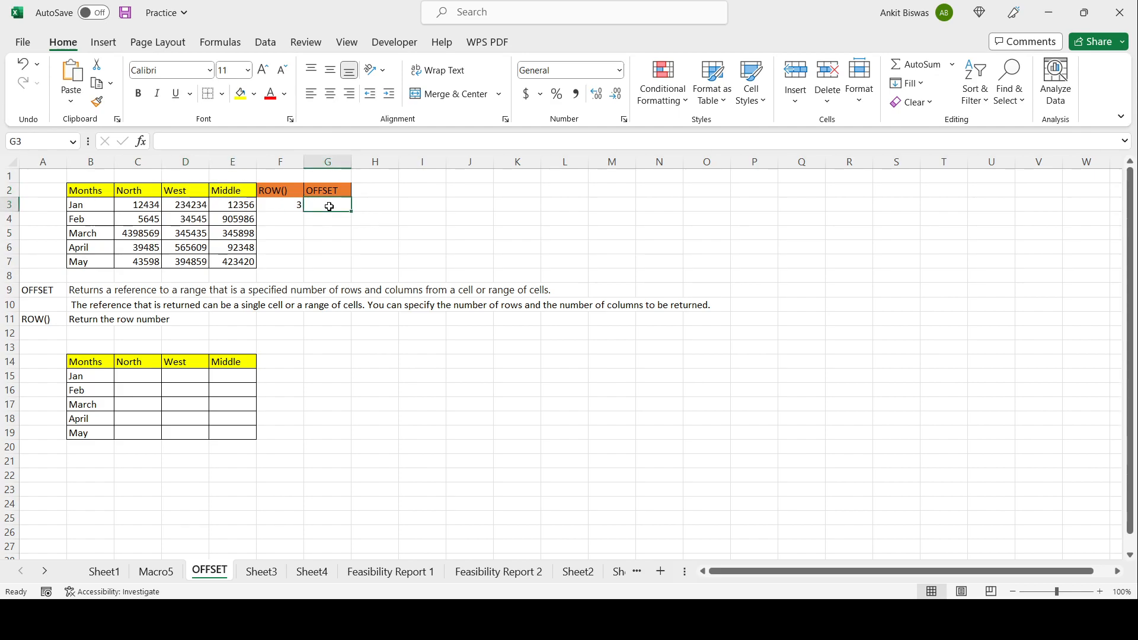
pyautogui.click(134, 205)
pyautogui.click(182, 205)
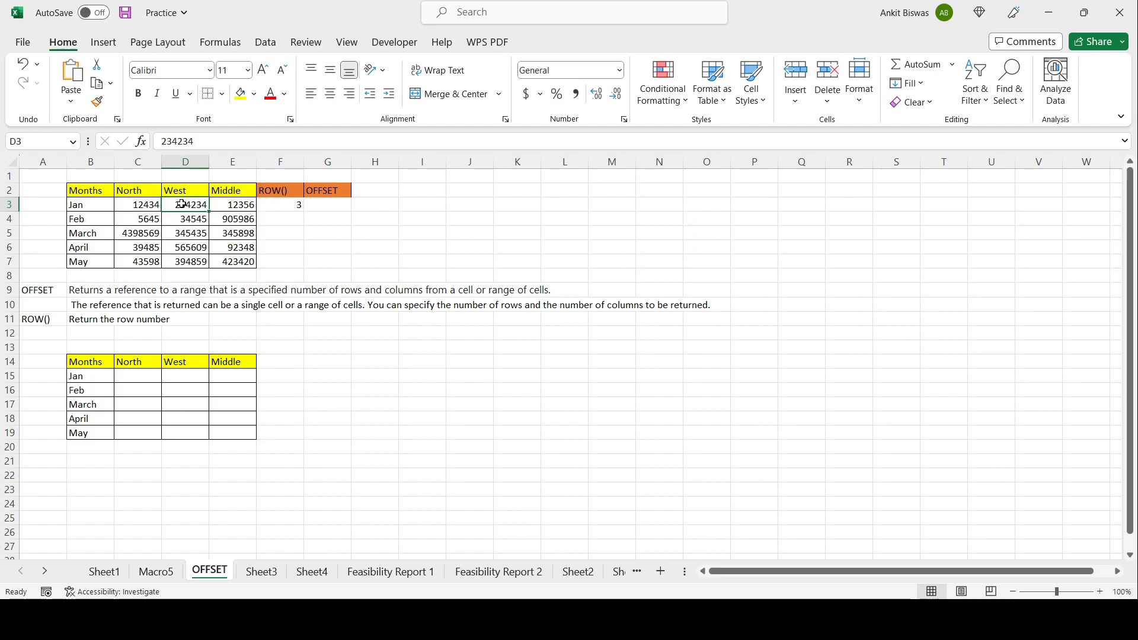
pyautogui.click(327, 206)
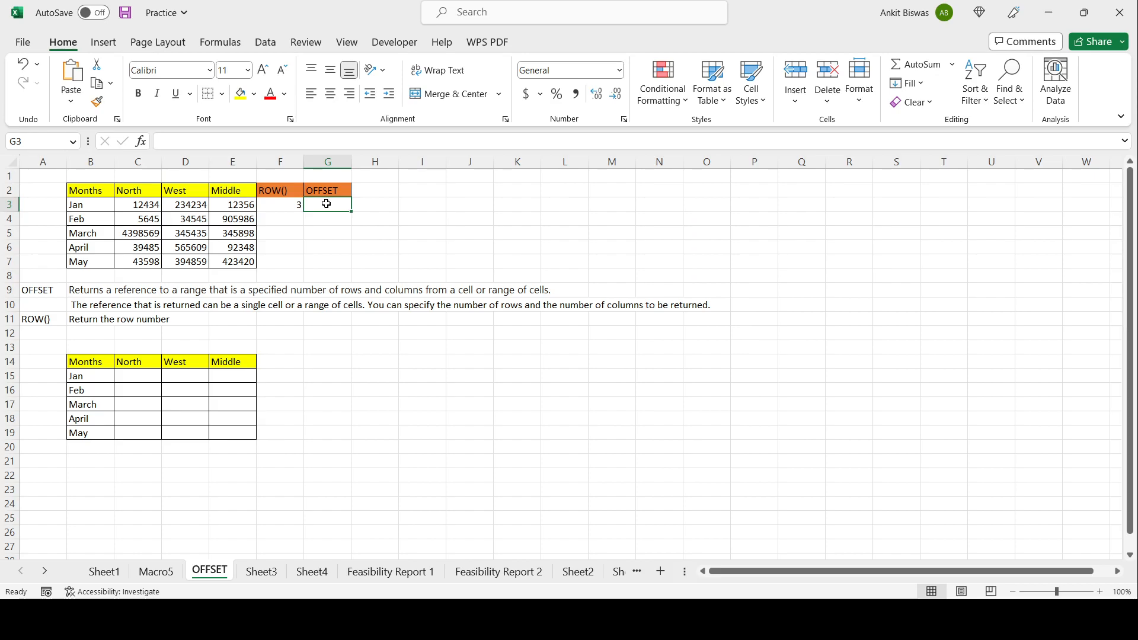
# Step: Enter an OFFSET formula in G3 anchored on absolute $B$2 with a column offset of 2
pyautogui.doubleClick(327, 205)
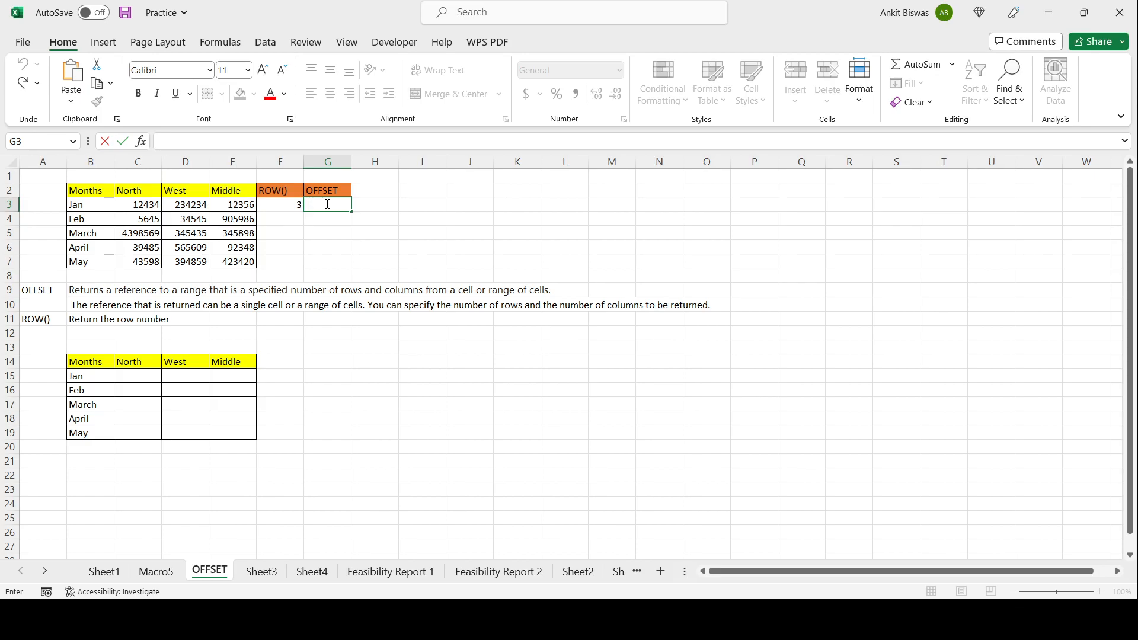
pyautogui.write('=')
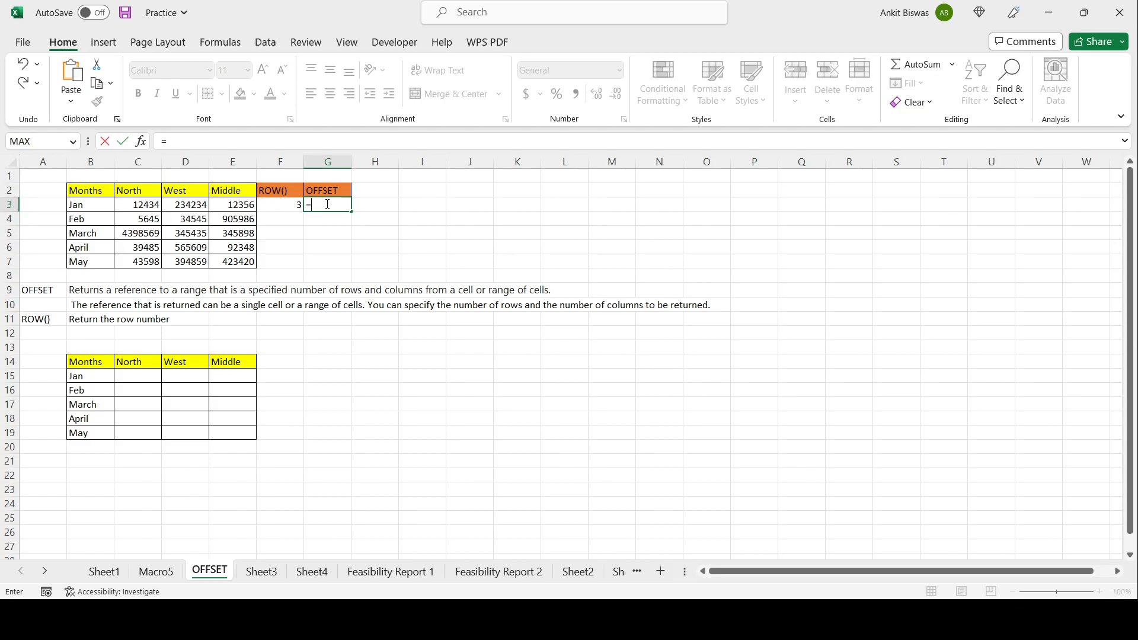
pyautogui.write('OFF')
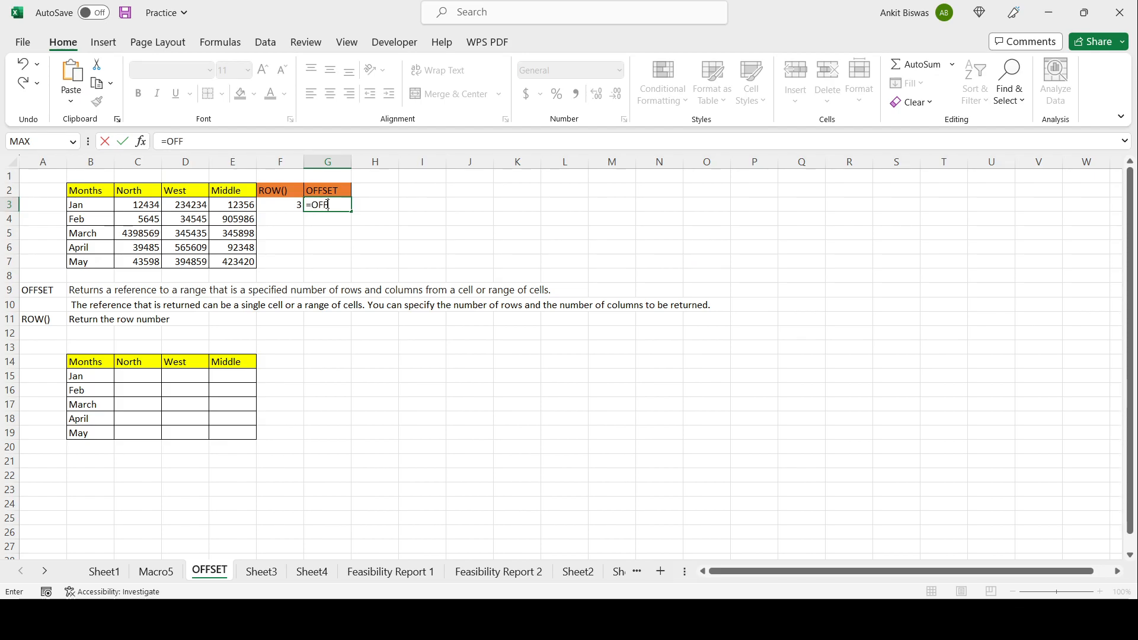
pyautogui.write('SET(')
pyautogui.click(90, 191)
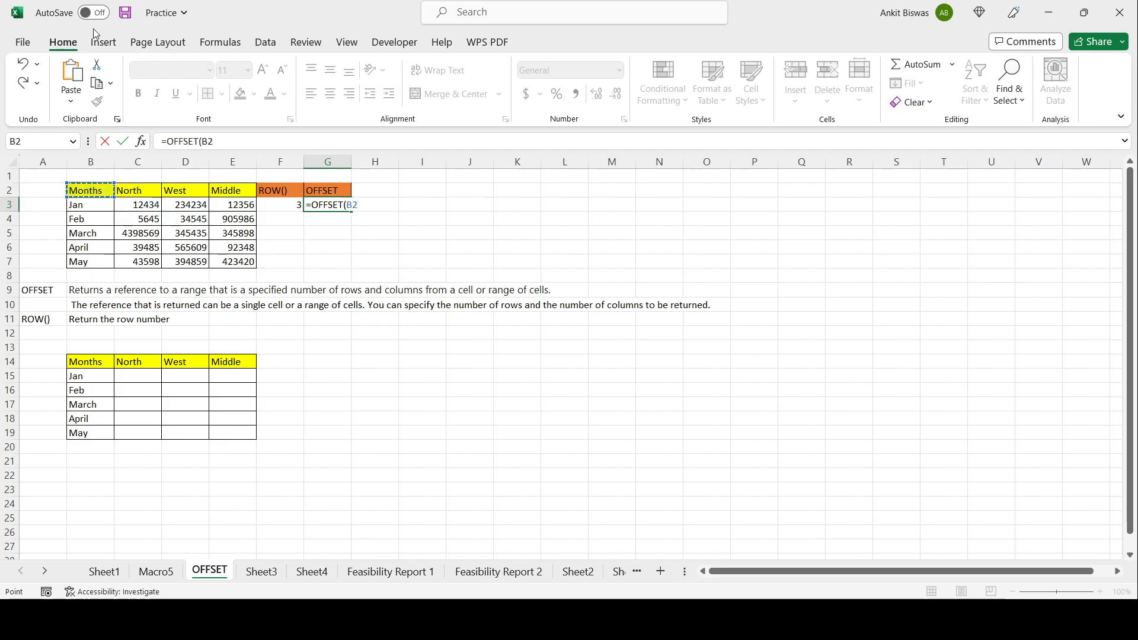
pyautogui.press('F2')
pyautogui.write('$B')
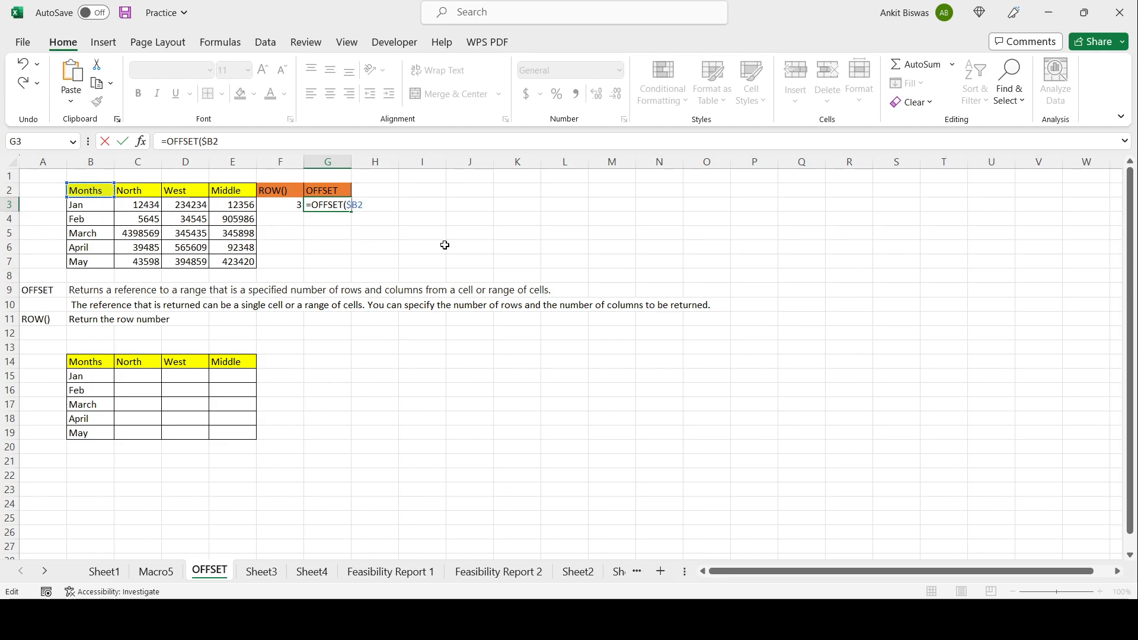
pyautogui.write('$2')
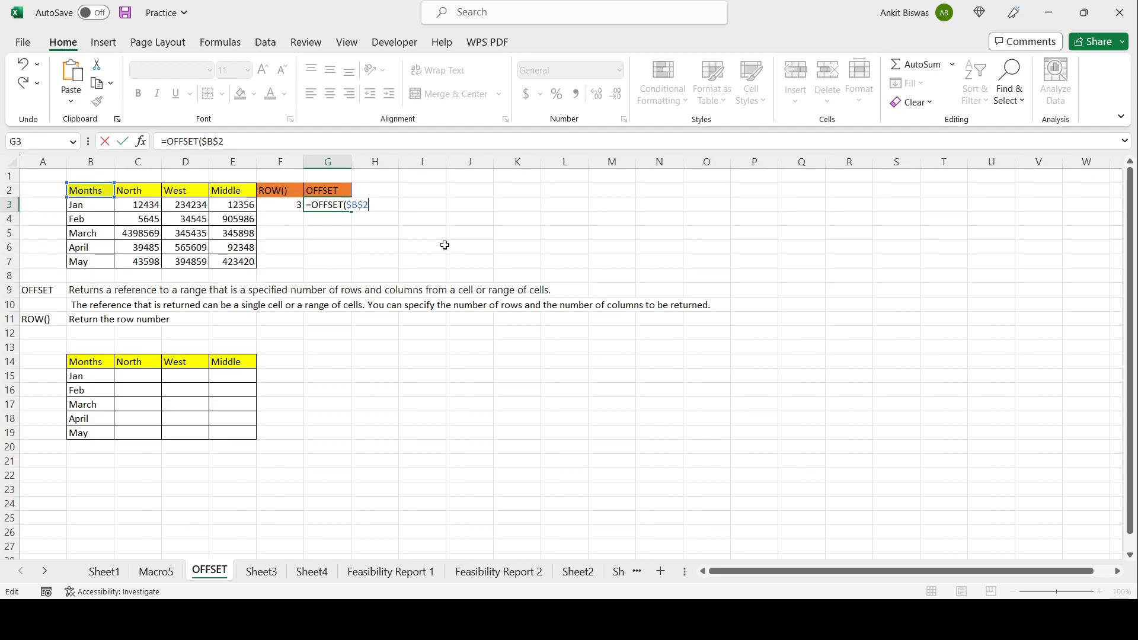
pyautogui.write(',')
pyautogui.write(',2')
pyautogui.press('Tab')
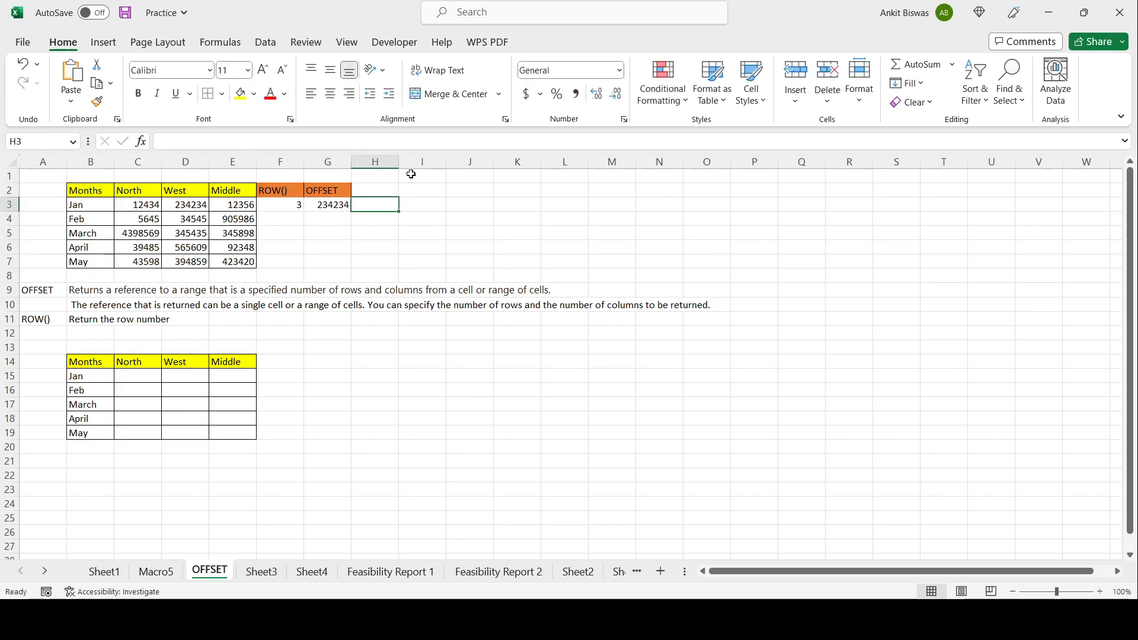
# Step: Fill the G3 OFFSET formula down through G7
pyautogui.click(314, 204)
pyautogui.click(187, 204)
pyautogui.click(342, 207)
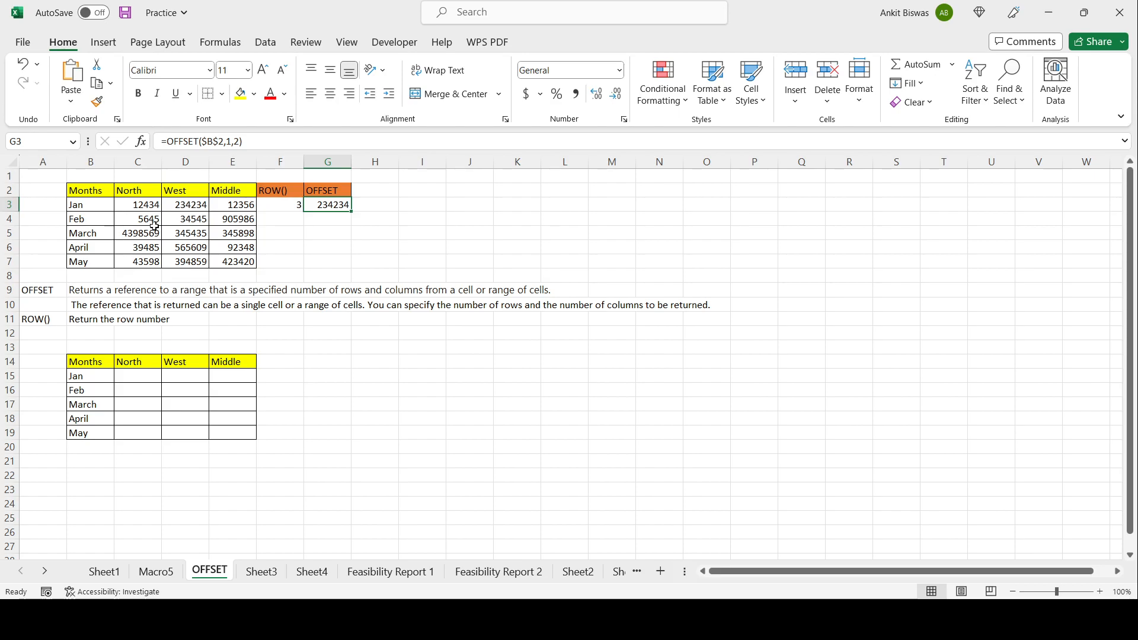
pyautogui.moveTo(352, 211); pyautogui.dragTo(348, 267)
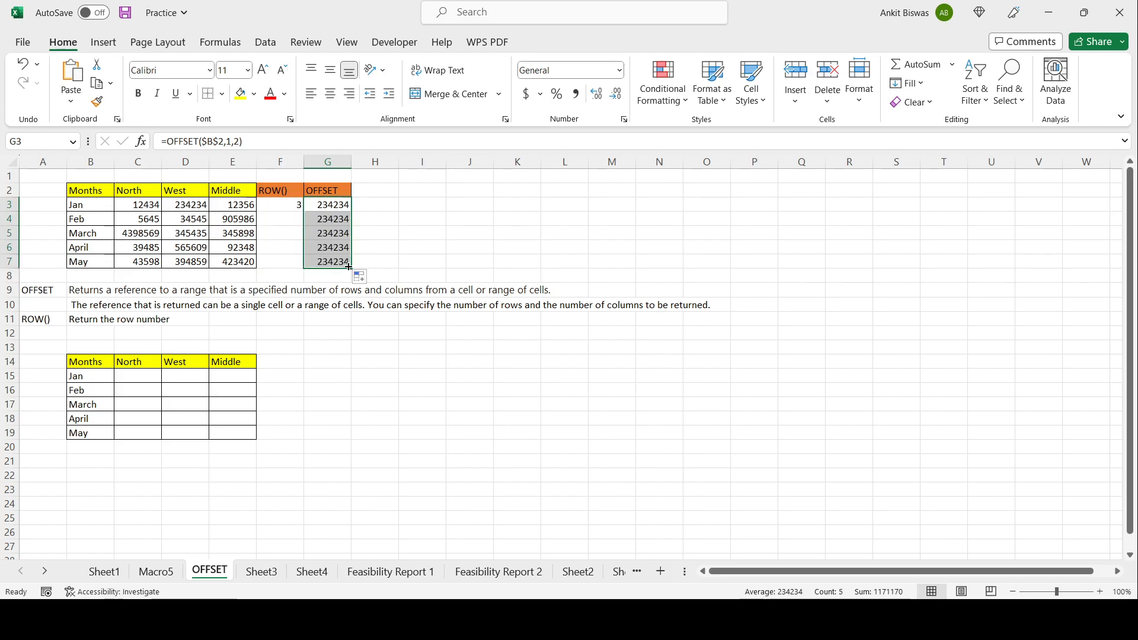
# Step: Examine the filled OFFSET formulas in G3 to G7 against the West column values
pyautogui.click(327, 220)
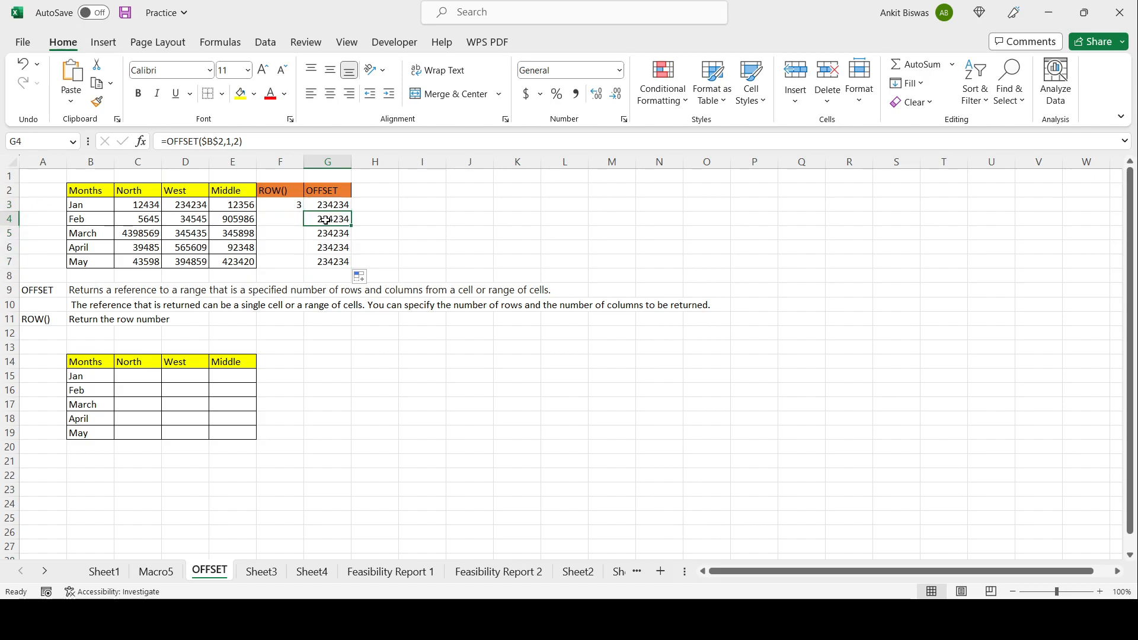
pyautogui.click(332, 232)
pyautogui.click(332, 248)
pyautogui.click(332, 262)
pyautogui.click(334, 220)
pyautogui.click(336, 202)
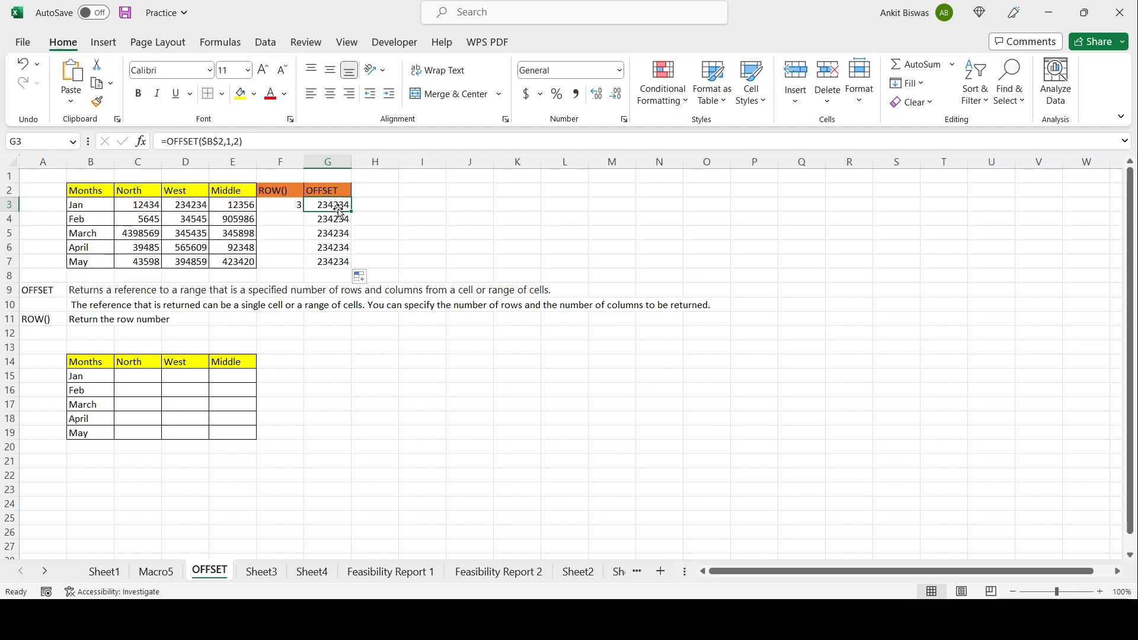
pyautogui.click(337, 221)
pyautogui.click(337, 236)
pyautogui.click(337, 249)
pyautogui.click(337, 262)
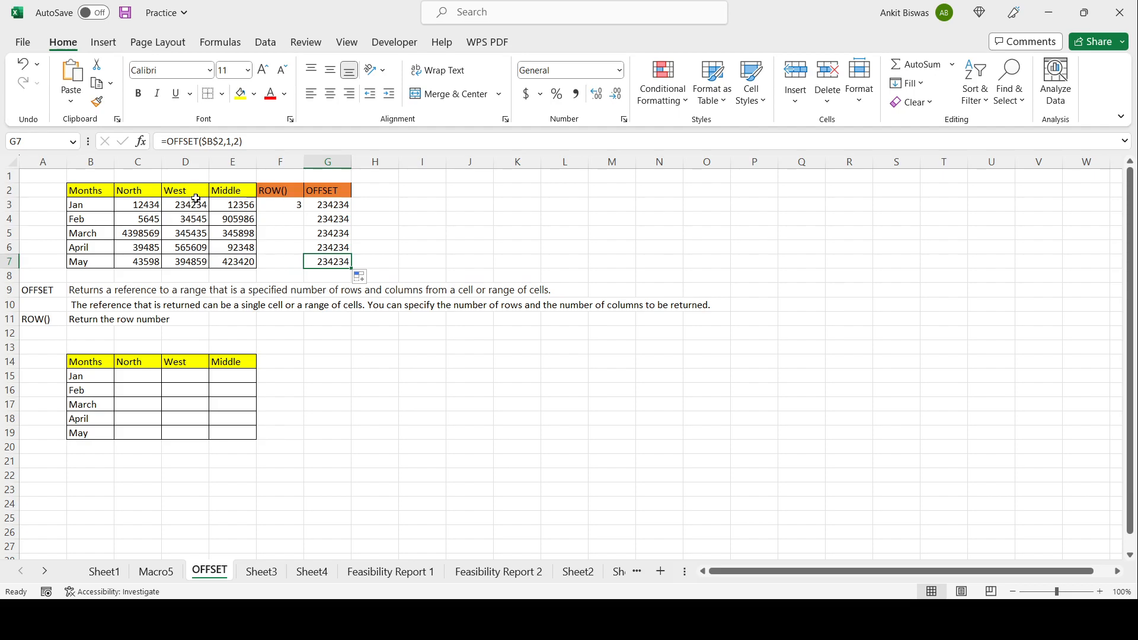
pyautogui.click(330, 207)
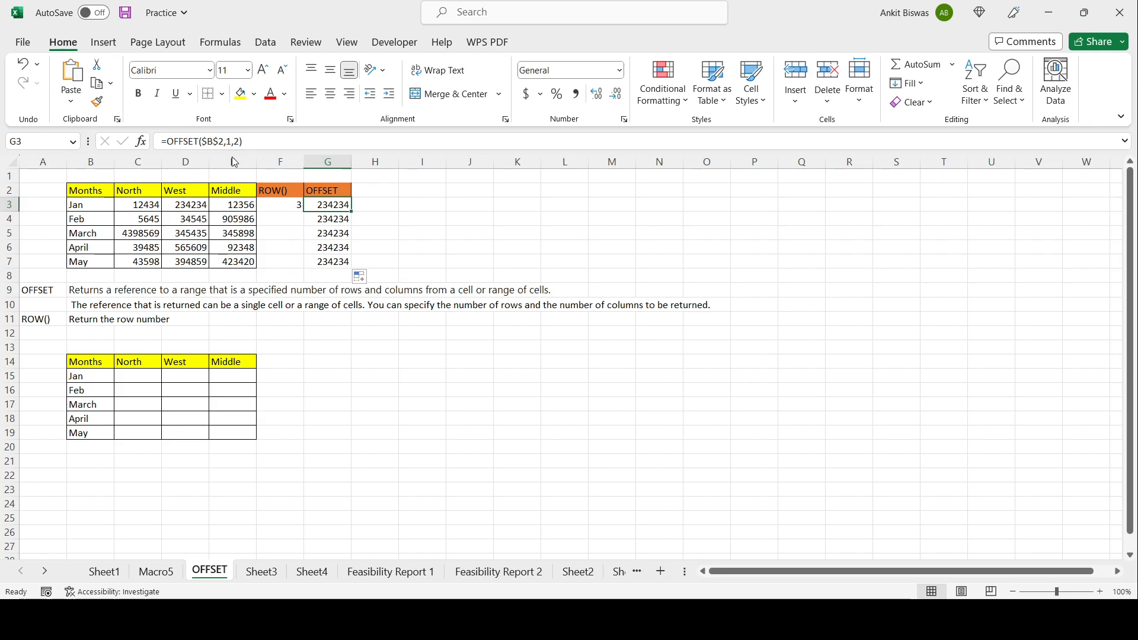
pyautogui.click(194, 205)
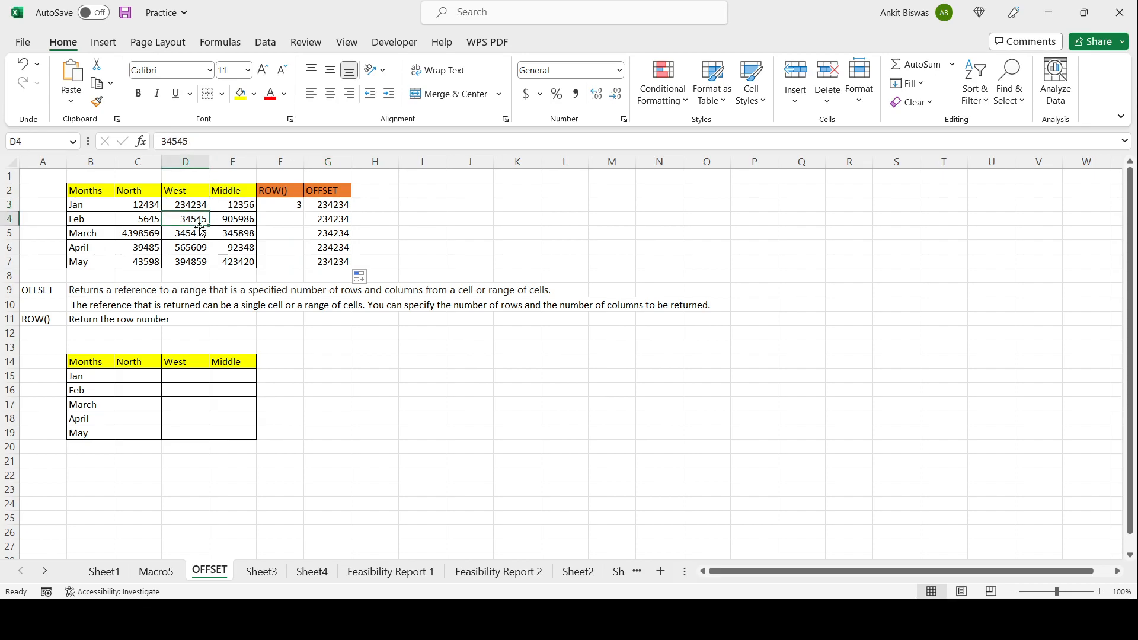
pyautogui.click(335, 208)
pyautogui.click(334, 221)
pyautogui.click(334, 232)
pyautogui.click(342, 219)
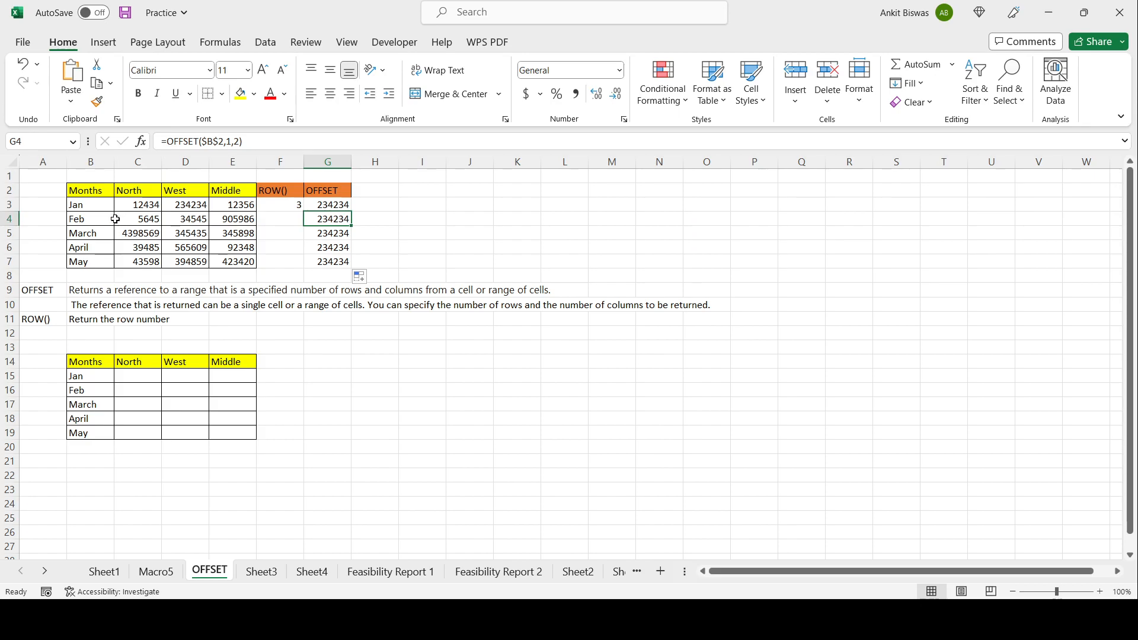
pyautogui.click(328, 232)
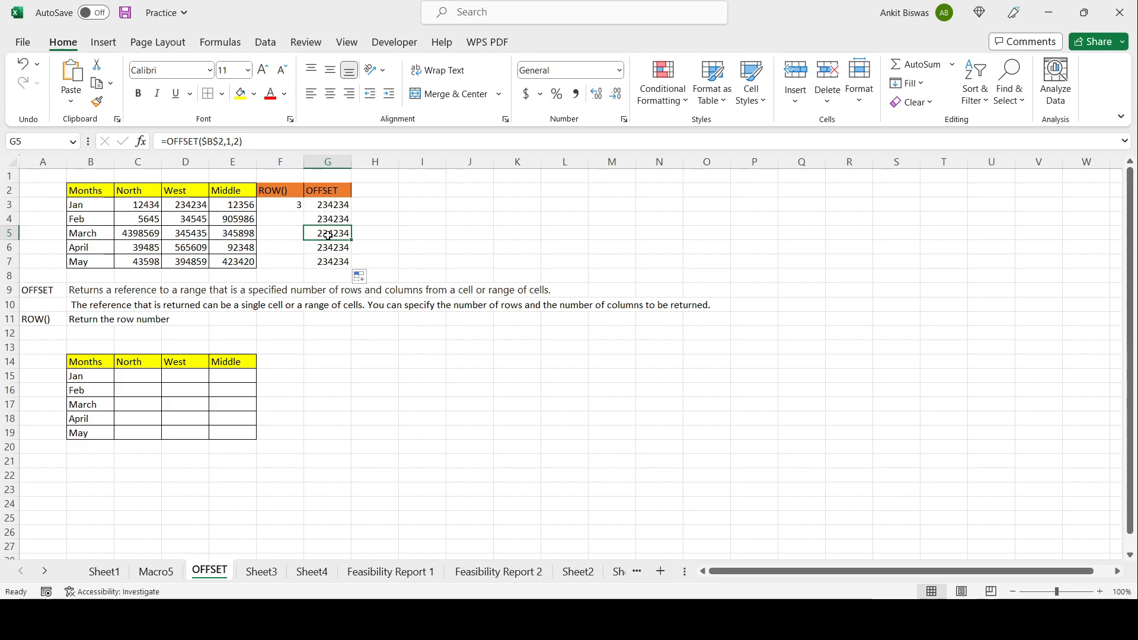
pyautogui.click(331, 246)
pyautogui.click(334, 263)
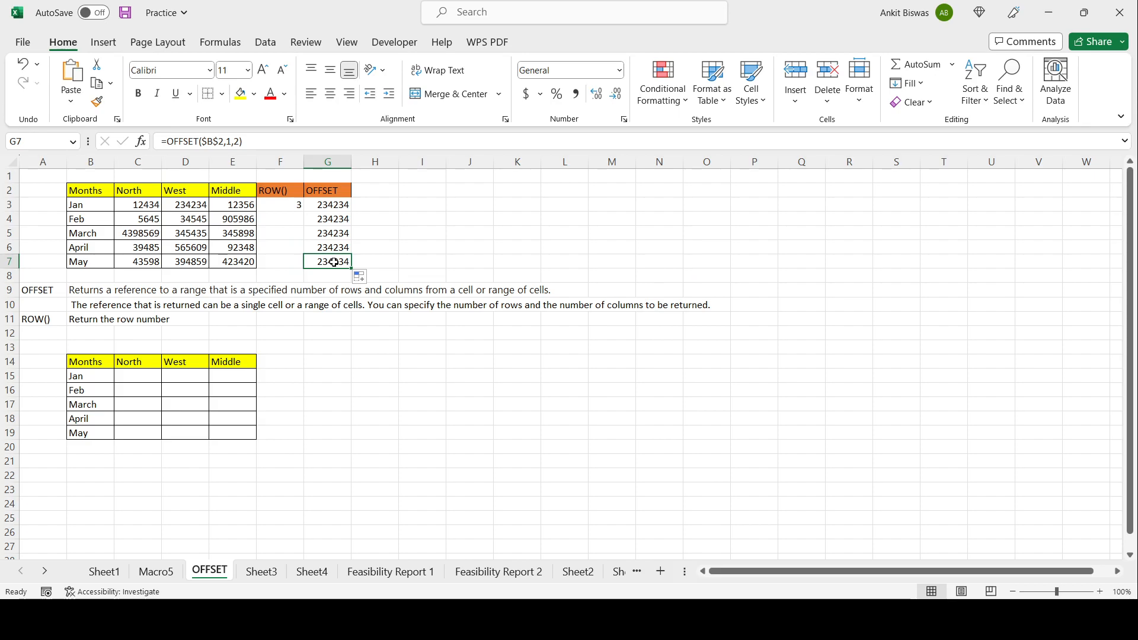
# Step: Replace the row offset in G3's OFFSET formula with ROW(), giving =OFFSET($B$2,ROW(),2)
pyautogui.doubleClick(337, 218)
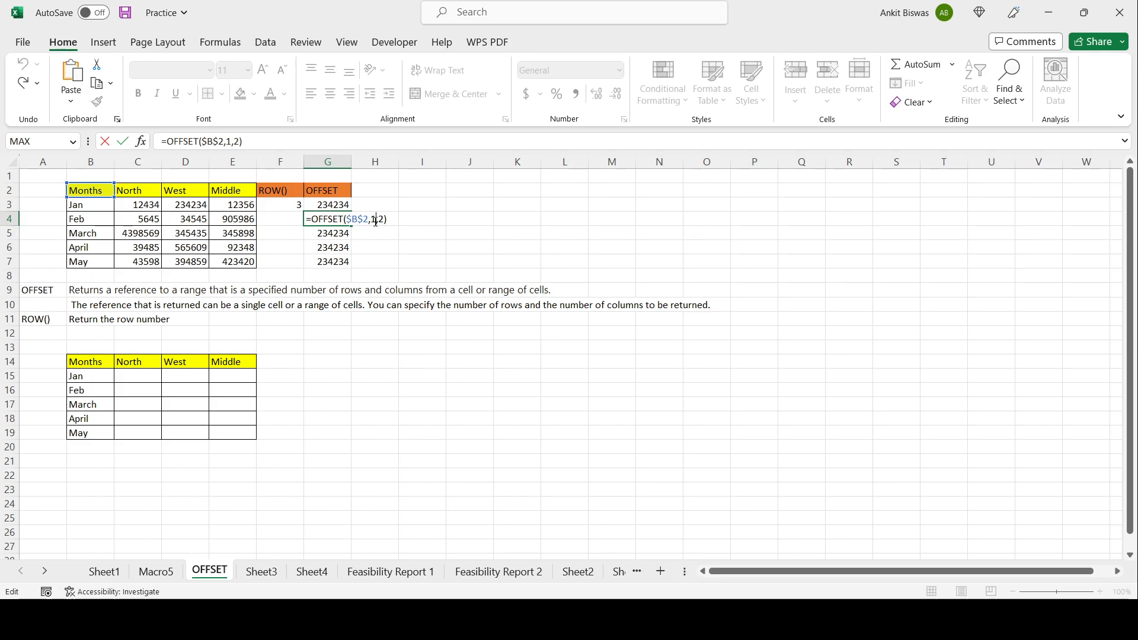
pyautogui.click(318, 204)
pyautogui.doubleClick(318, 205)
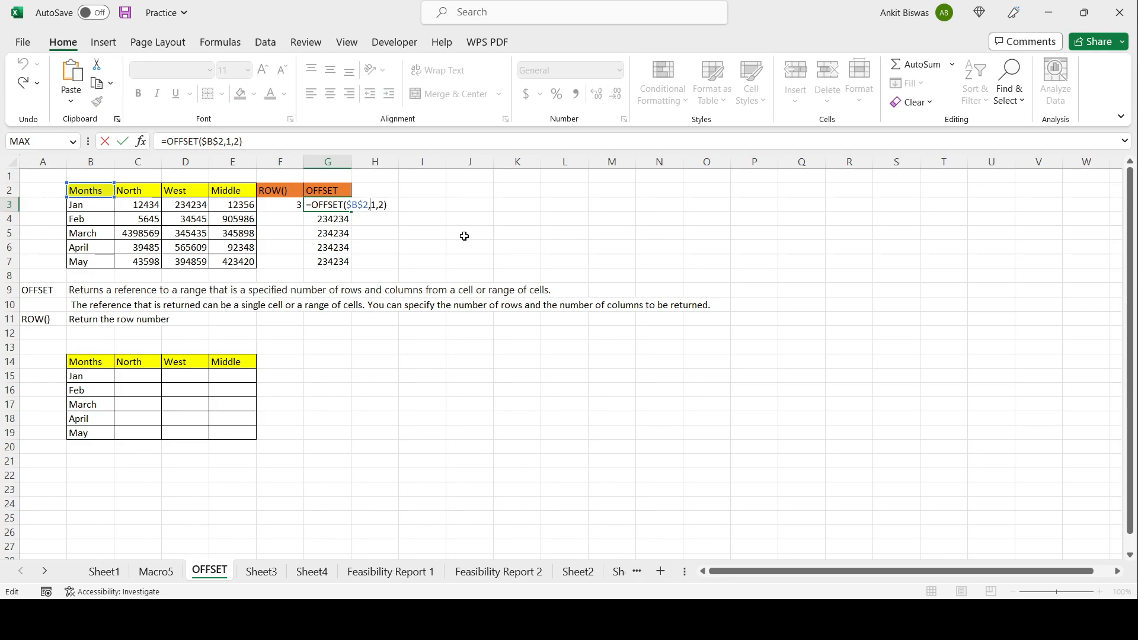
pyautogui.press('BackSpace')
pyautogui.write('ROW')
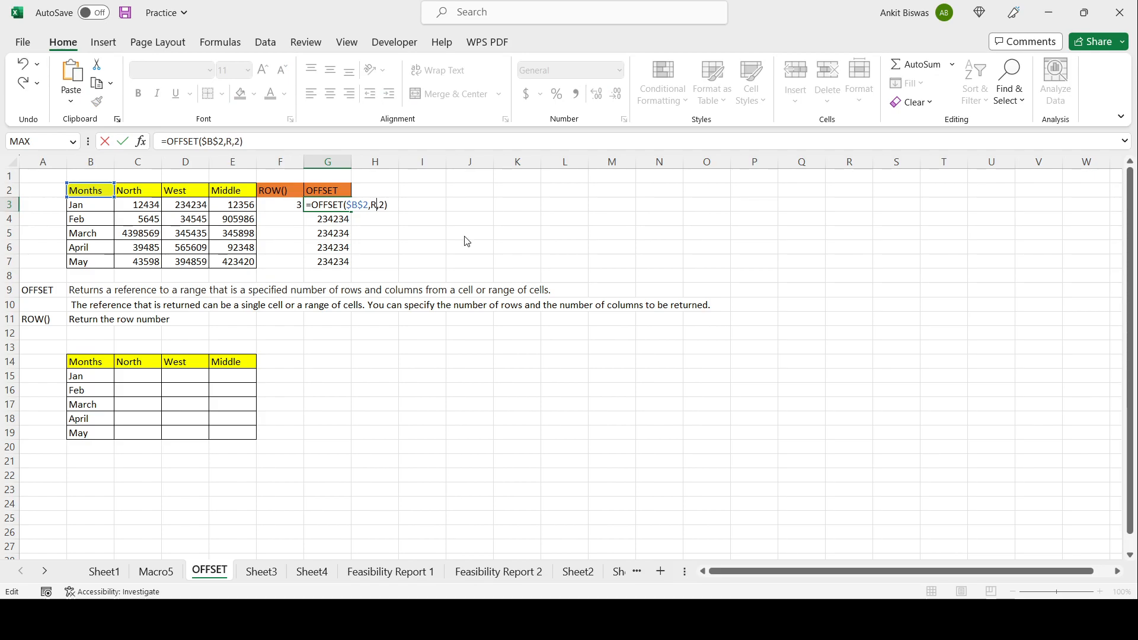
pyautogui.write('()')
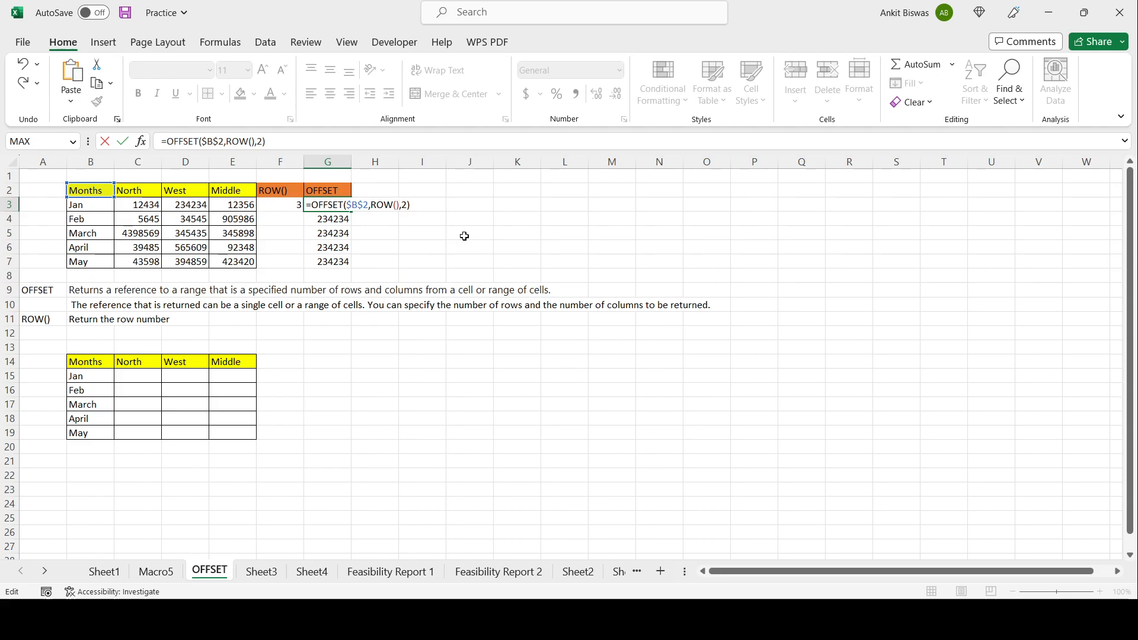
pyautogui.press('Tab')
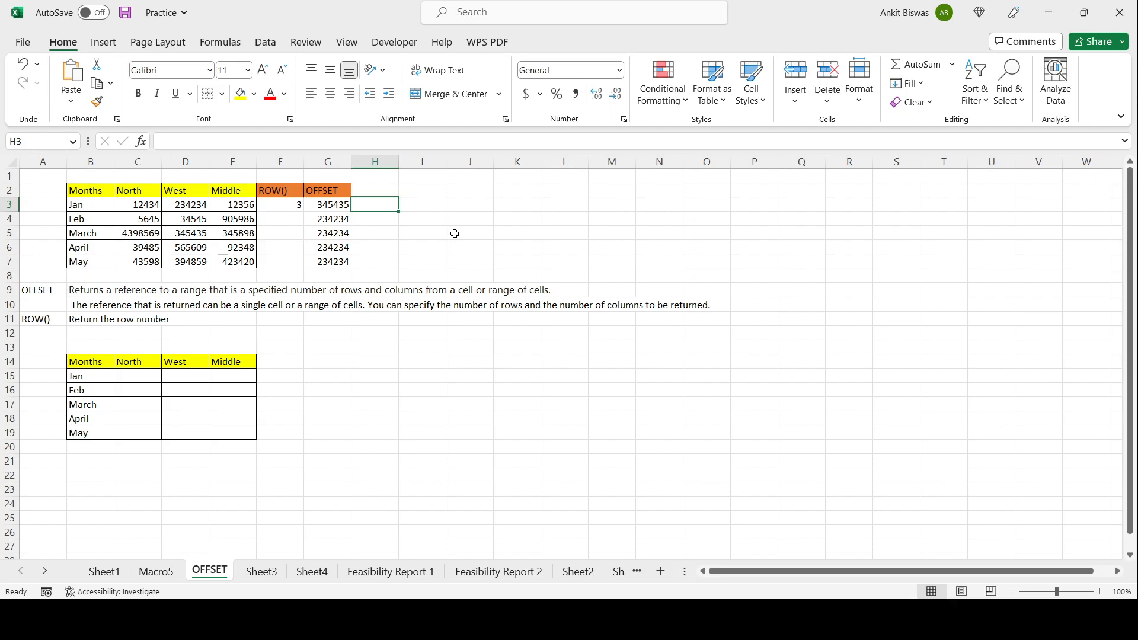
# Step: Fill cell D4 with yellow
pyautogui.click(197, 220)
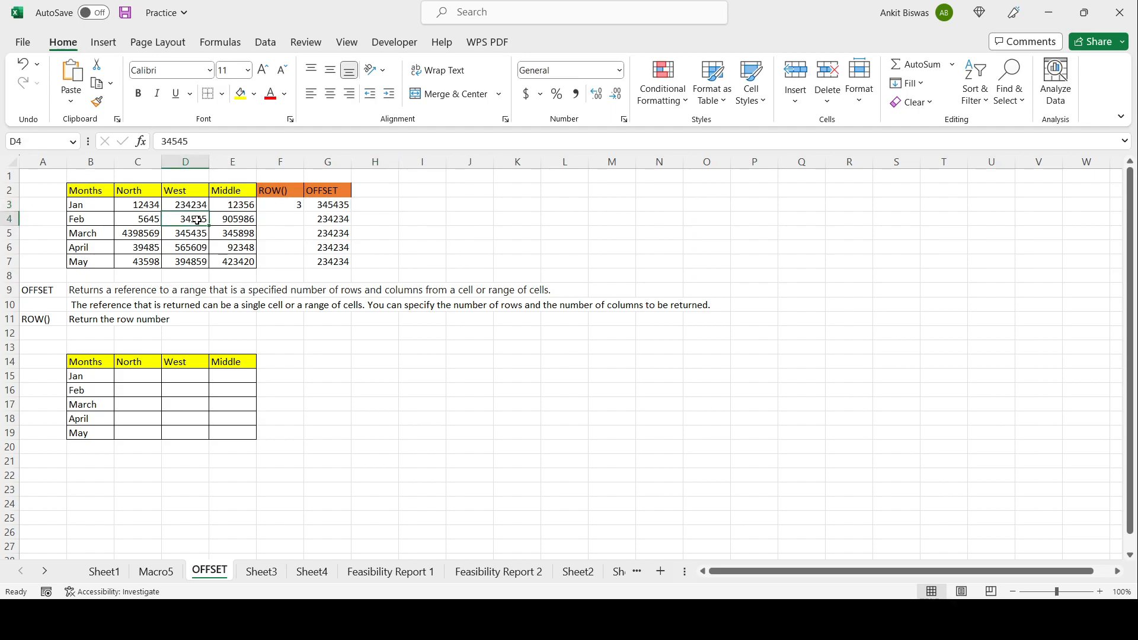
pyautogui.click(239, 94)
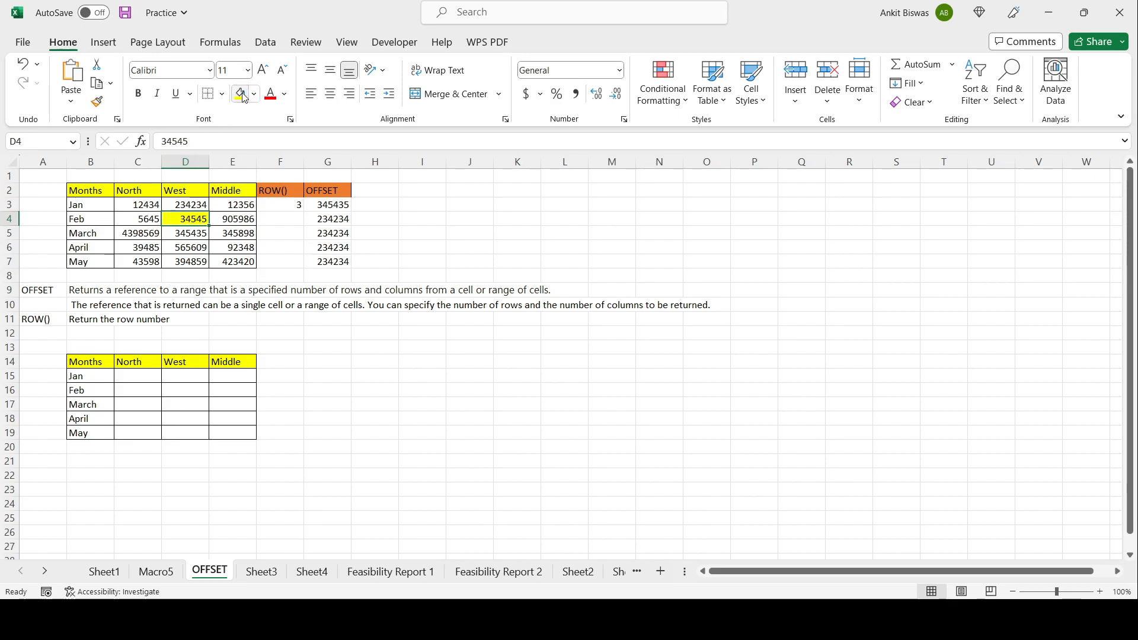
pyautogui.click(336, 207)
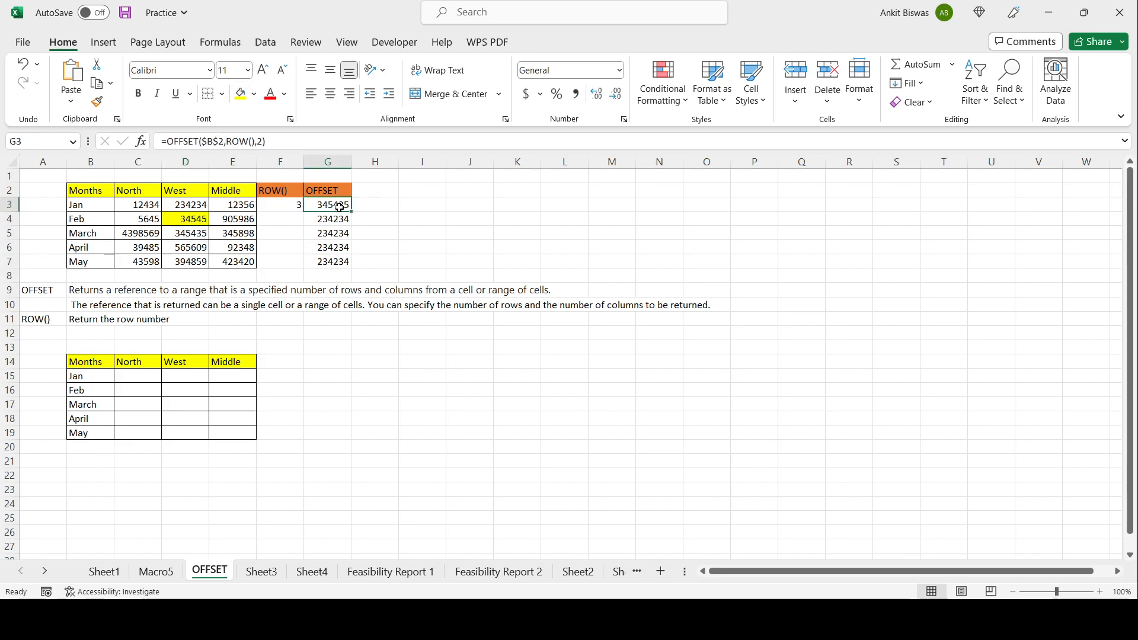
# Step: Review G3's OFFSET formula in edit mode and confirm it
pyautogui.doubleClick(328, 205)
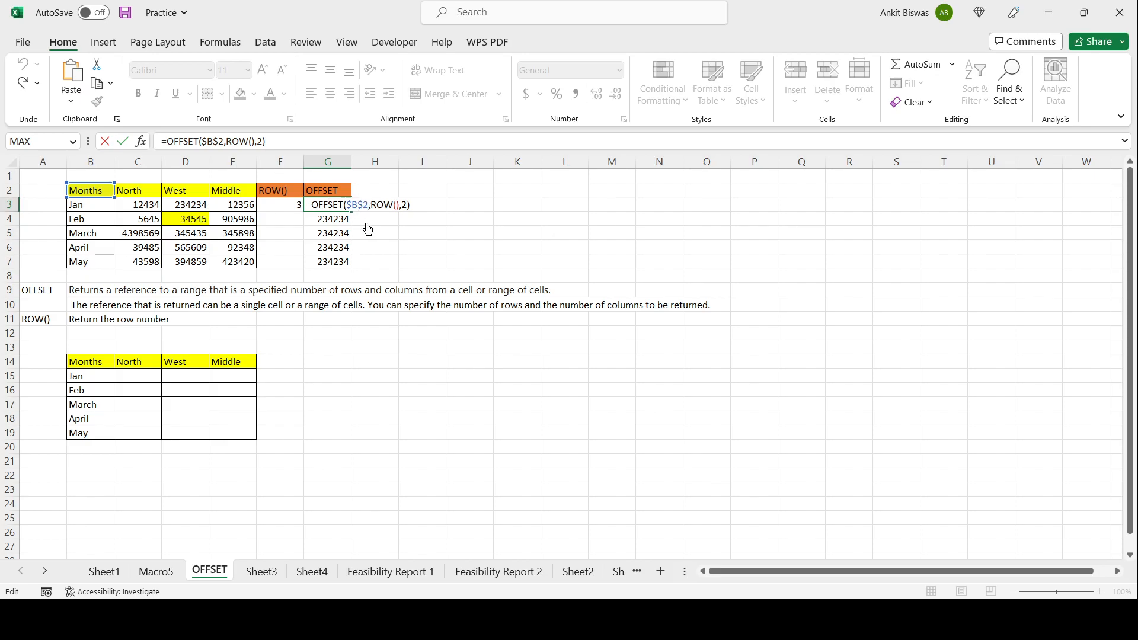
pyautogui.click(400, 204)
pyautogui.press('Return')
# Step: Remove the fill colour from D4
pyautogui.click(194, 219)
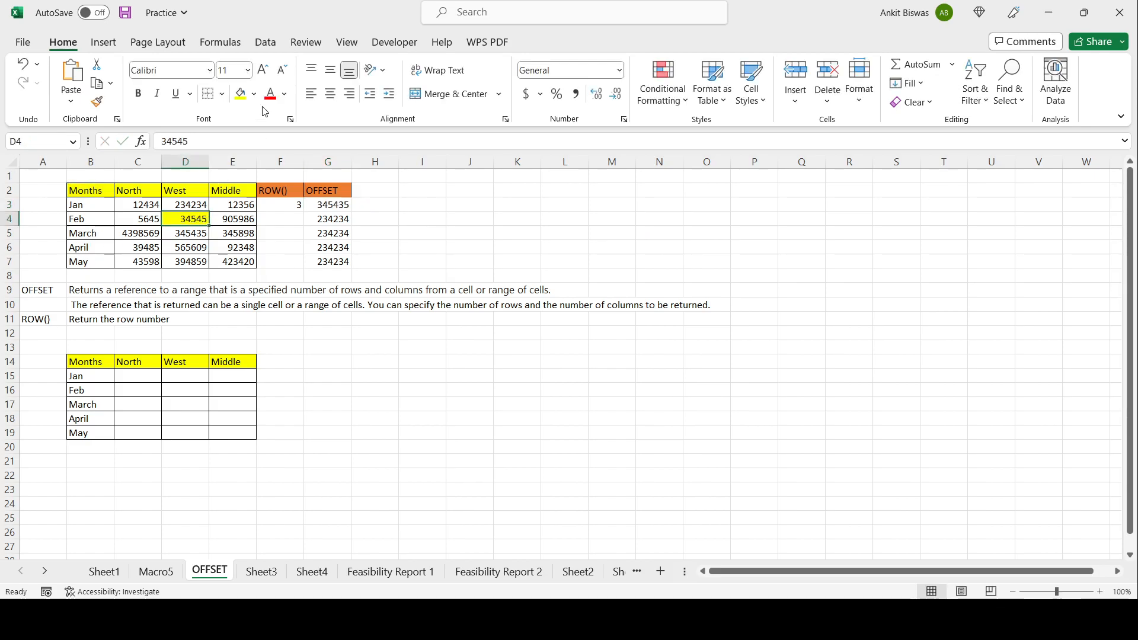
pyautogui.click(254, 95)
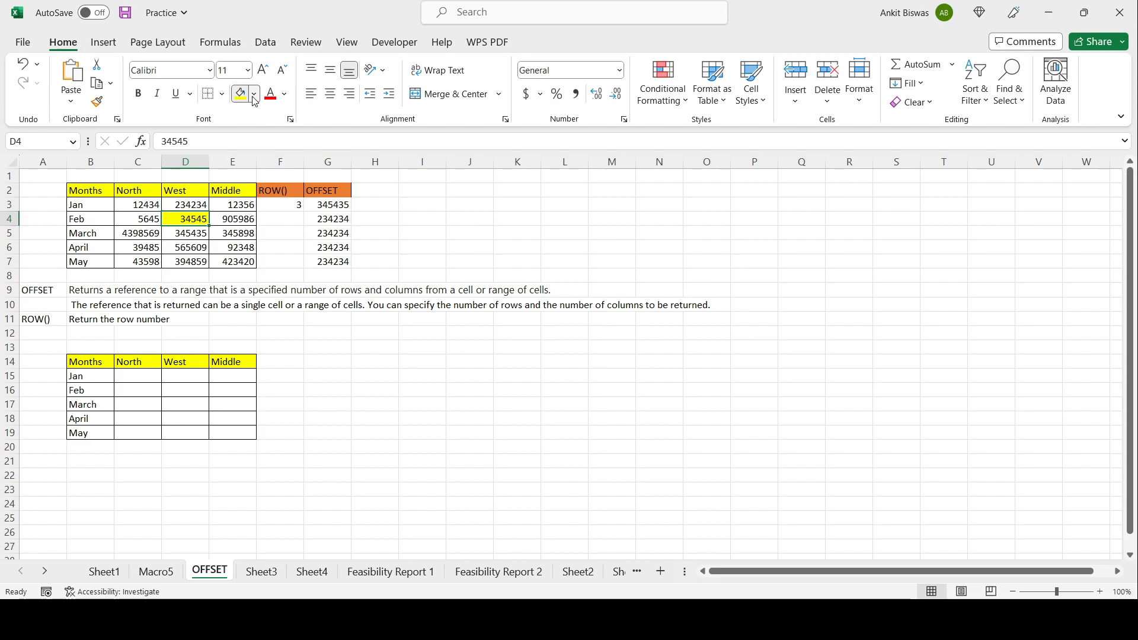
pyautogui.click(260, 262)
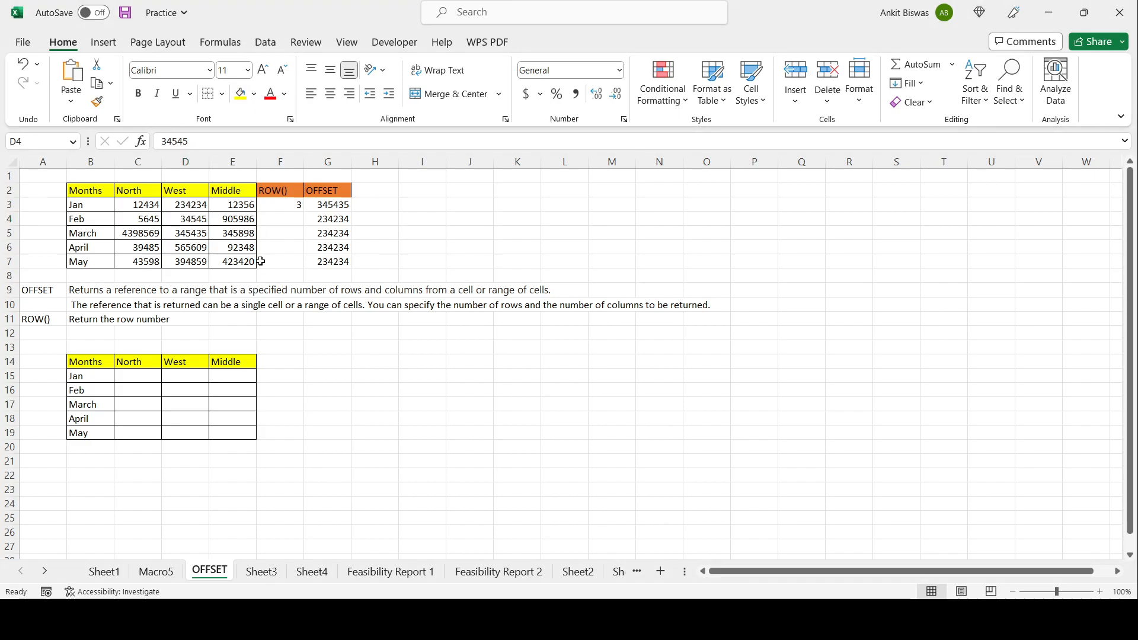
# Step: Insert a new empty column before the OFFSET column
pyautogui.click(342, 205)
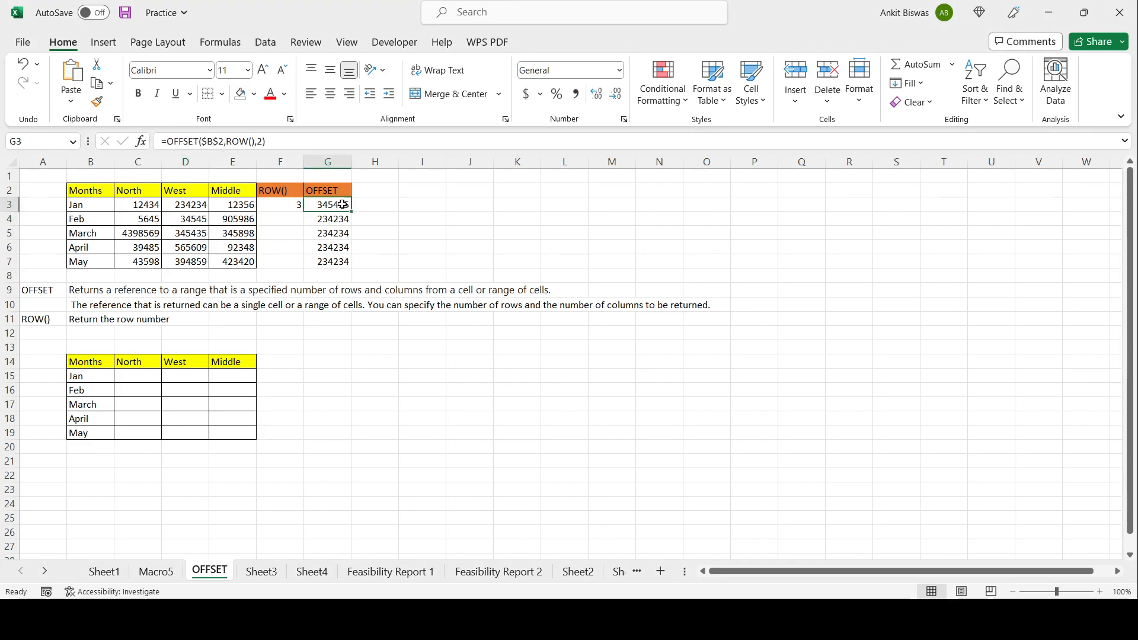
pyautogui.click(191, 205)
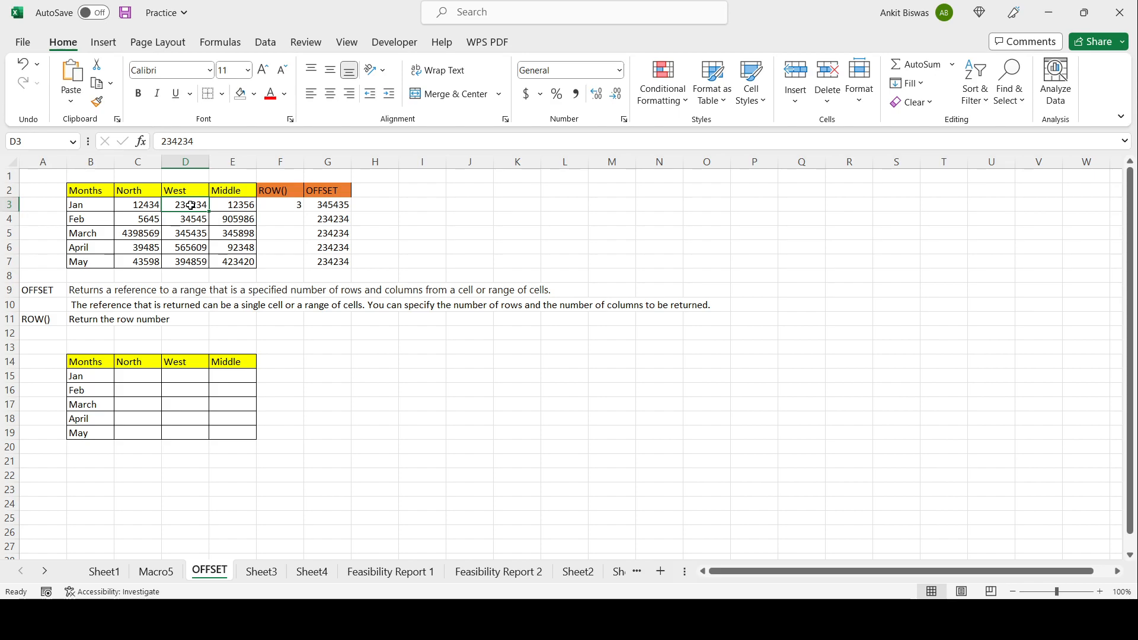
pyautogui.click(267, 204)
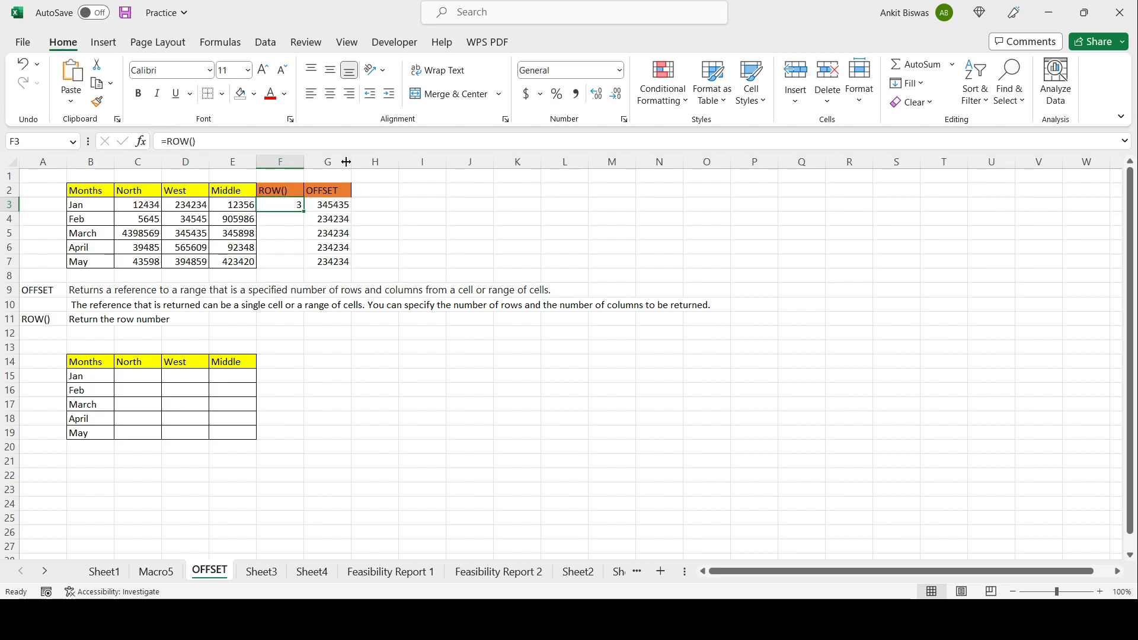
pyautogui.click(342, 163)
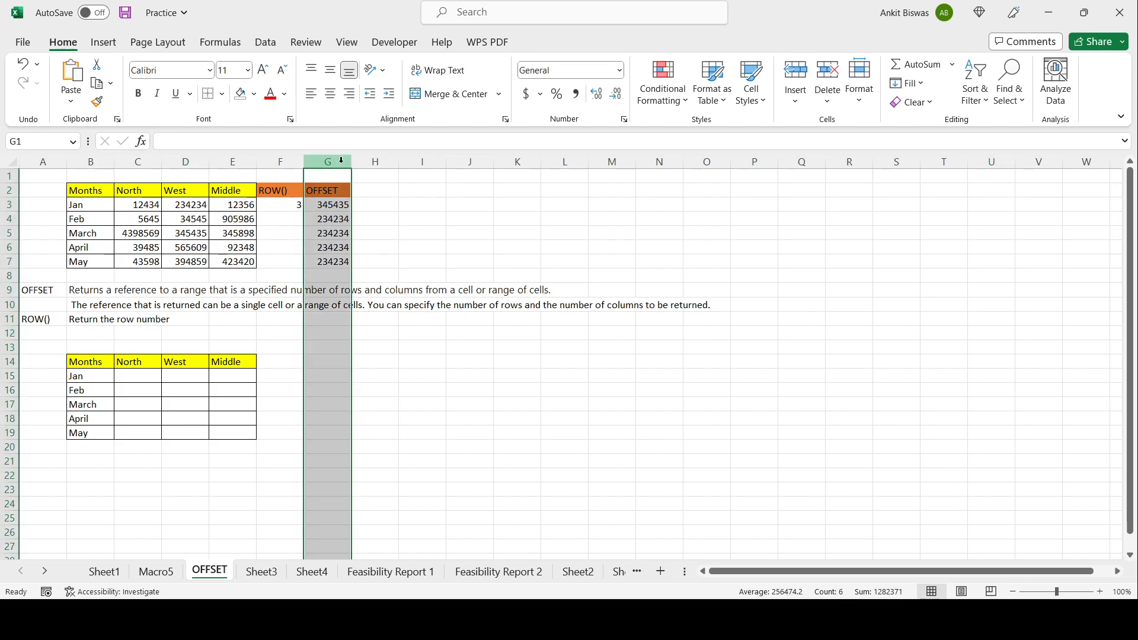
pyautogui.hotkey('ctrl', 'shift', '+')
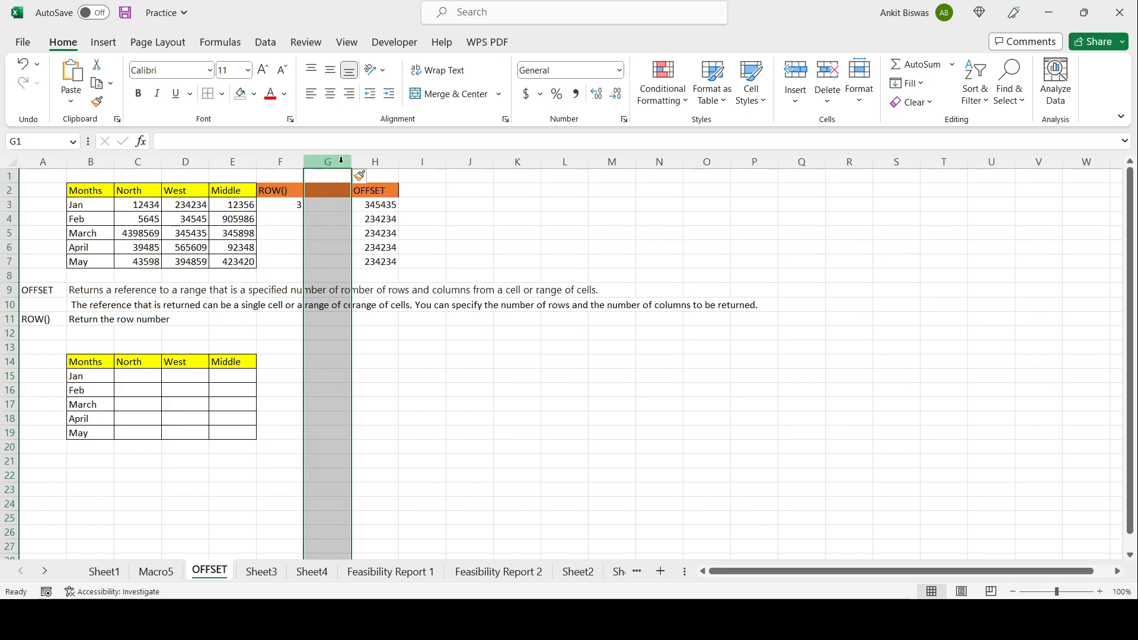
# Step: Label G2 with the header ROW()-2
pyautogui.click(321, 192)
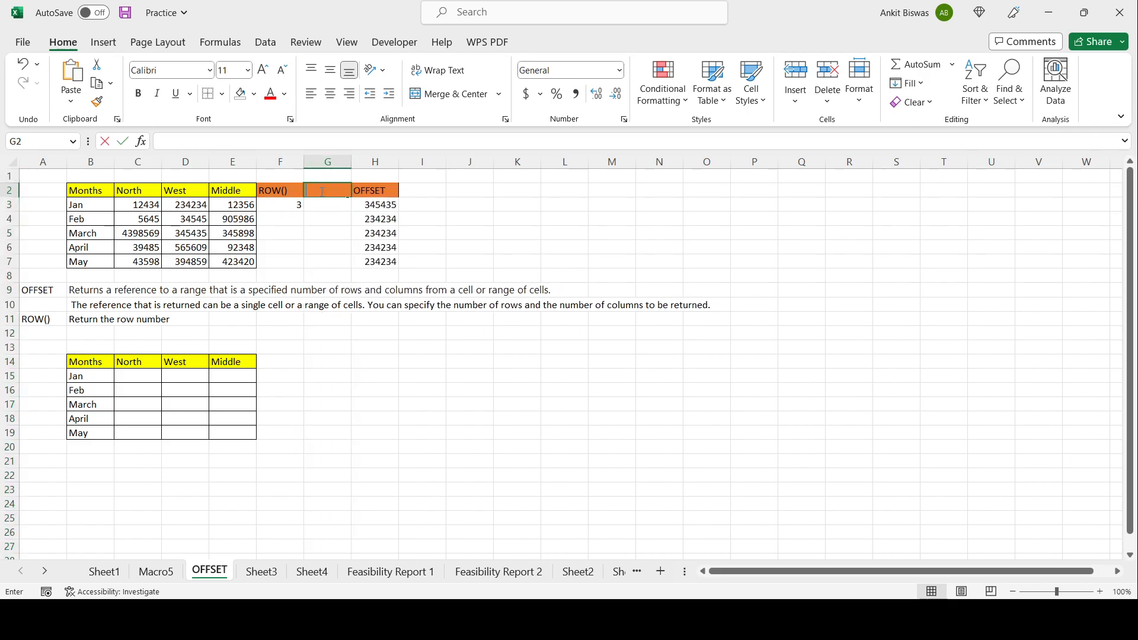
pyautogui.write('ROW')
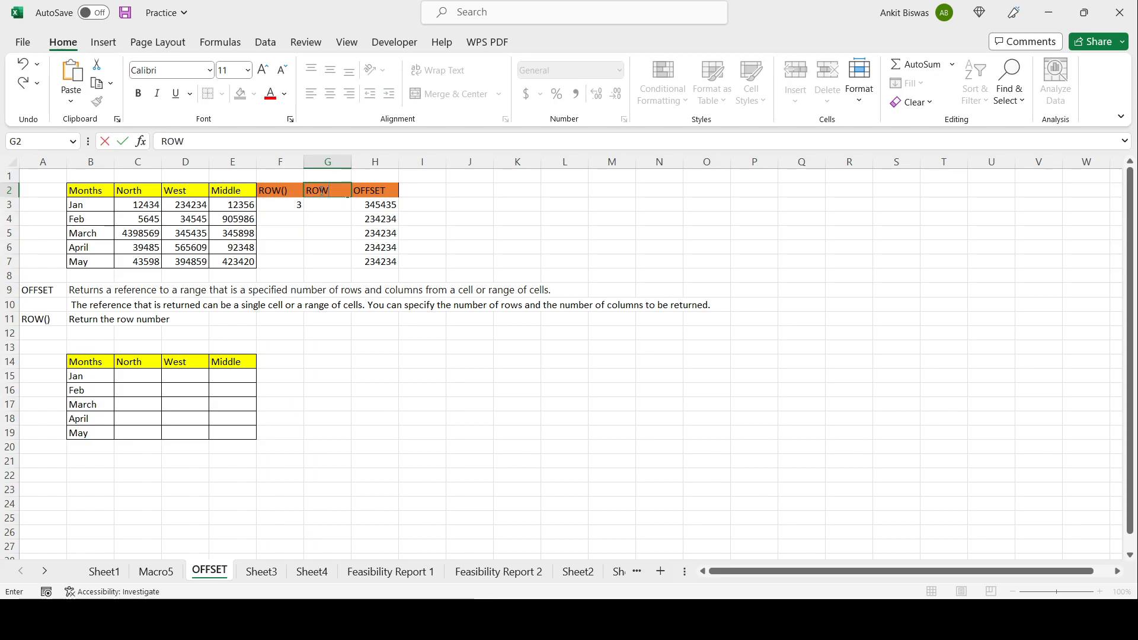
pyautogui.write('()-2')
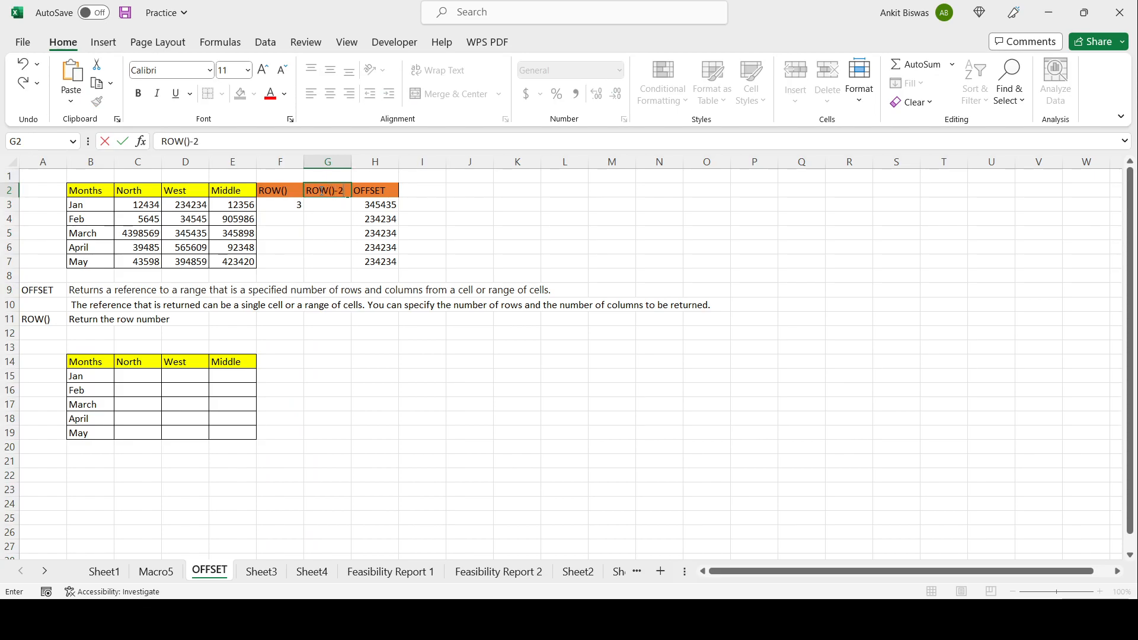
pyautogui.click(330, 203)
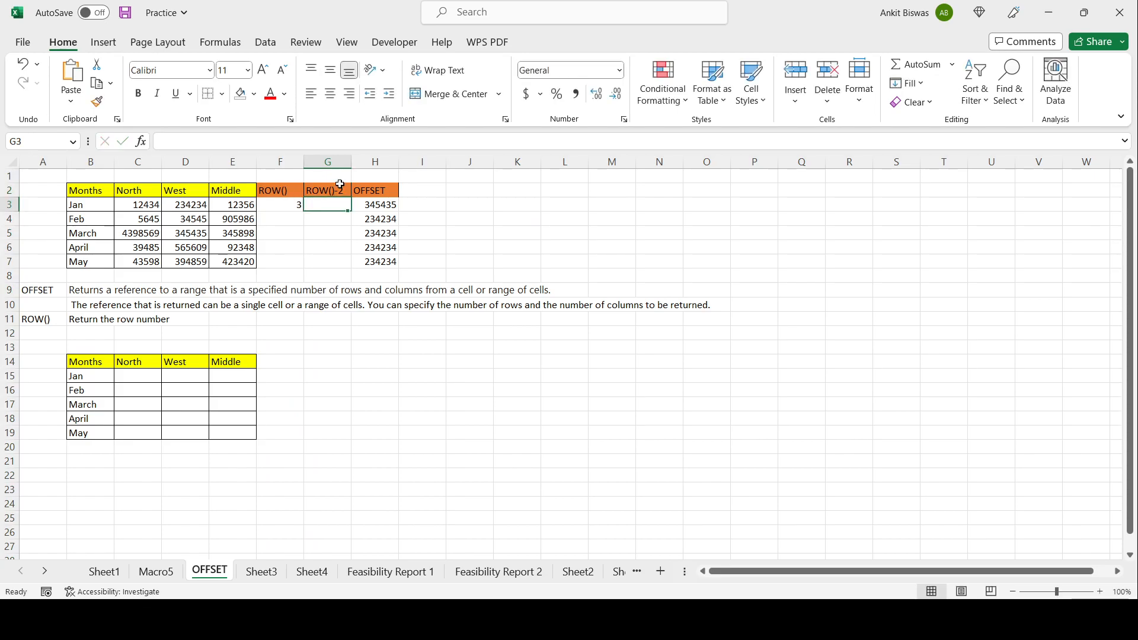
# Step: Enter the formula =ROW()-2 in G3
pyautogui.write('=ROW()-2')
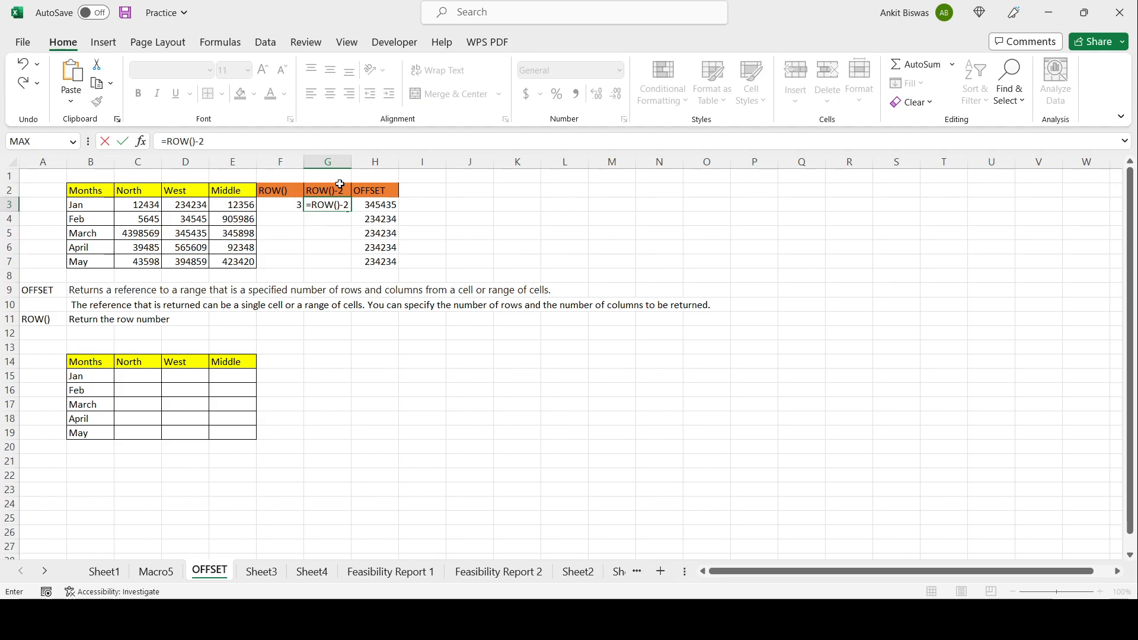
pyautogui.press('Tab')
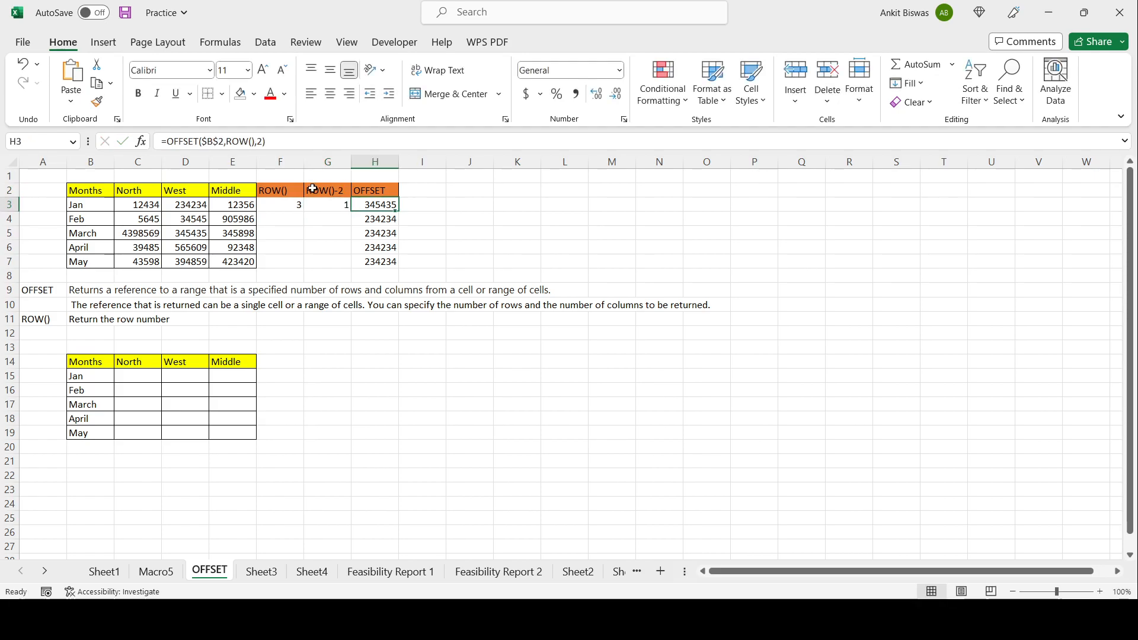
pyautogui.click(320, 200)
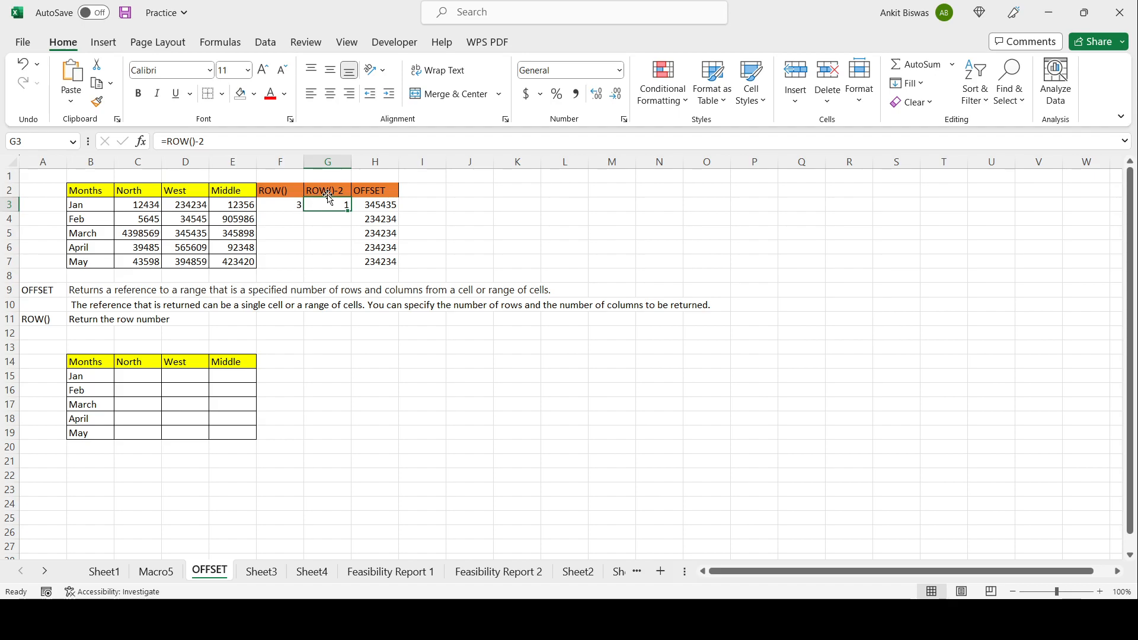
pyautogui.click(196, 204)
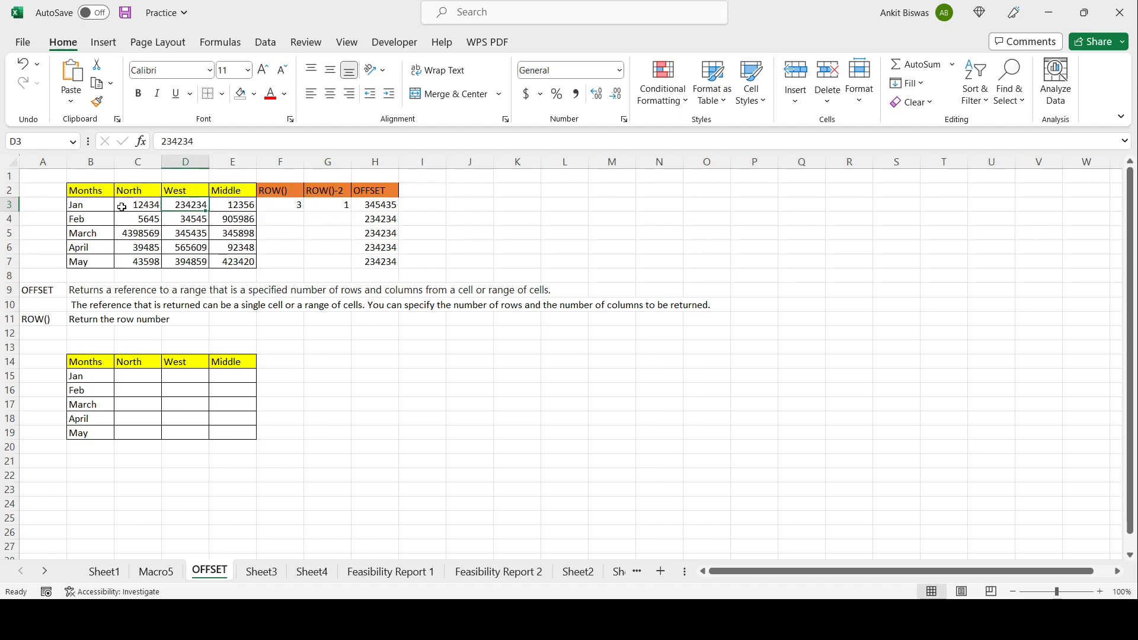
# Step: Fill the =ROW()-2 formula from G3 down to G7 and check each resulting cell
pyautogui.click(321, 207)
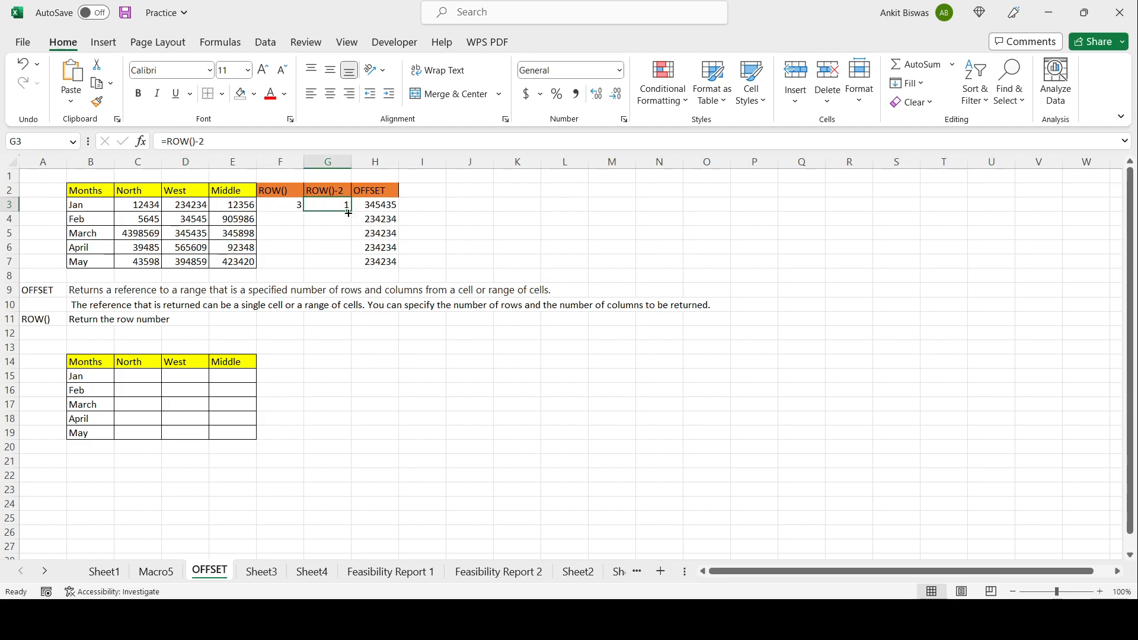
pyautogui.moveTo(348, 213); pyautogui.dragTo(349, 266)
pyautogui.click(339, 217)
pyautogui.click(339, 204)
pyautogui.click(337, 221)
pyautogui.click(336, 230)
pyautogui.click(334, 247)
pyautogui.click(332, 262)
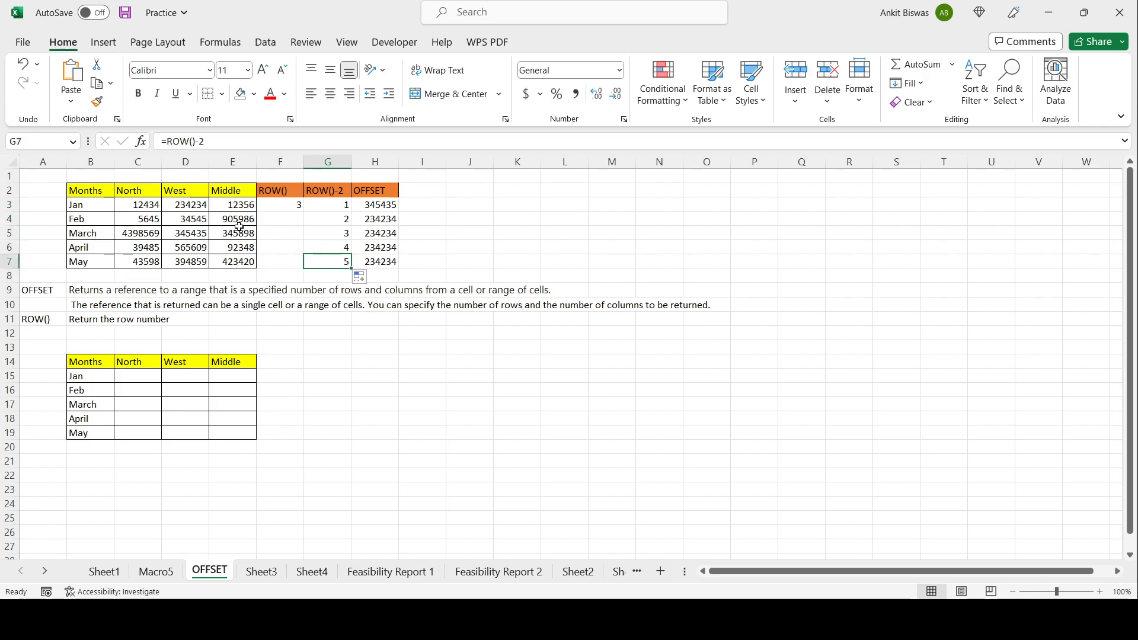
# Step: Change the H3 formula's row argument to ROW()-2, making it =OFFSET($B$2,ROW()-2,2)
pyautogui.click(106, 191)
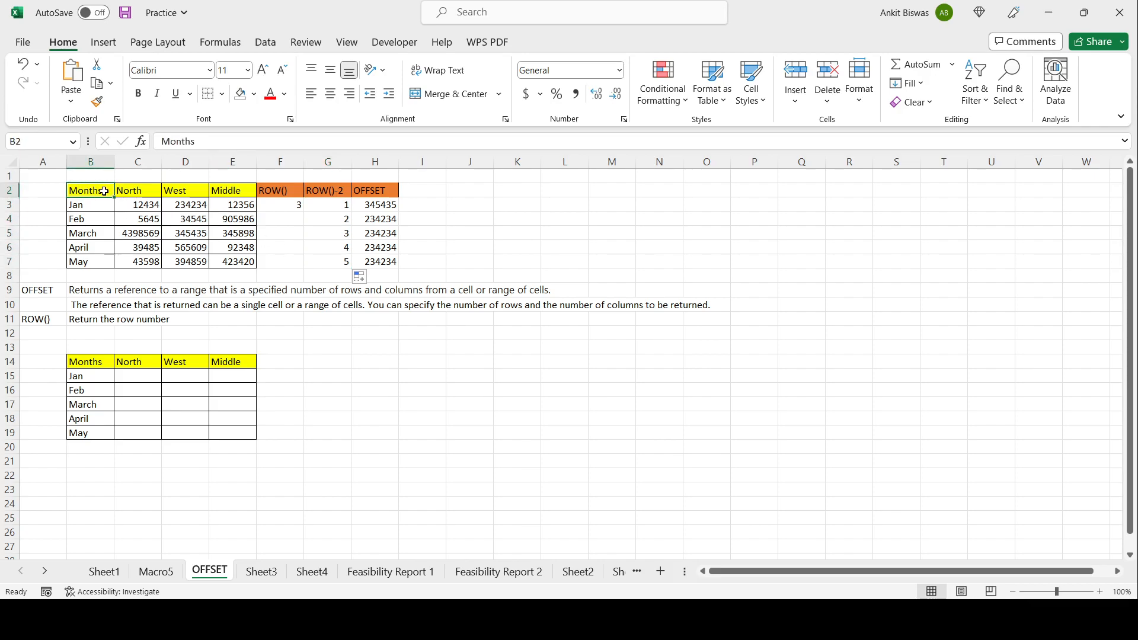
pyautogui.click(364, 207)
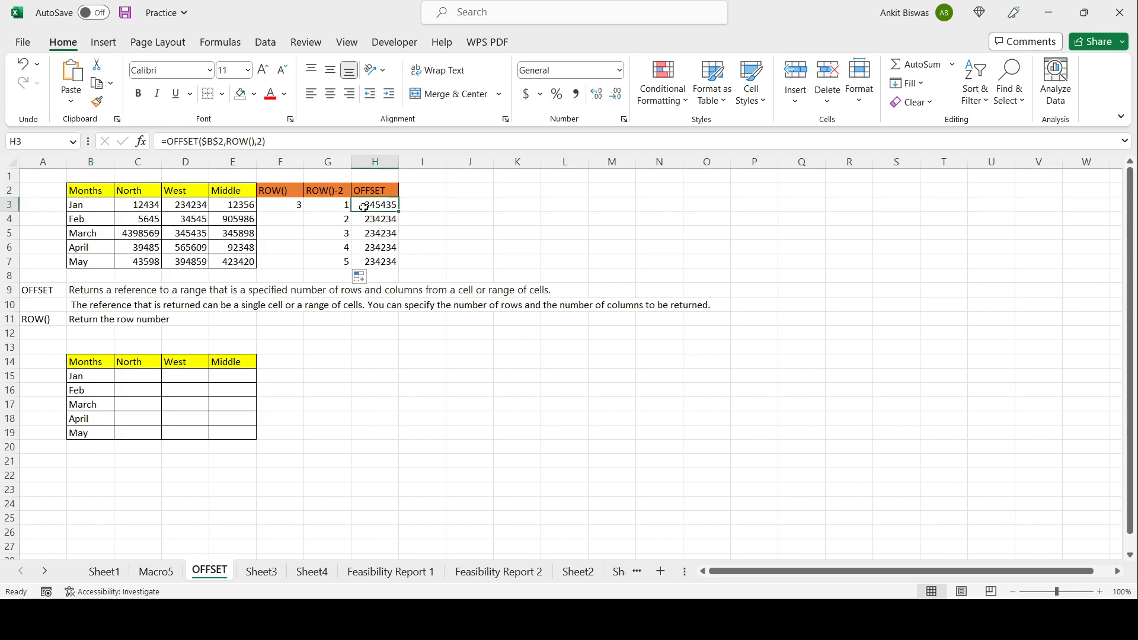
pyautogui.click(253, 141)
pyautogui.write('-2')
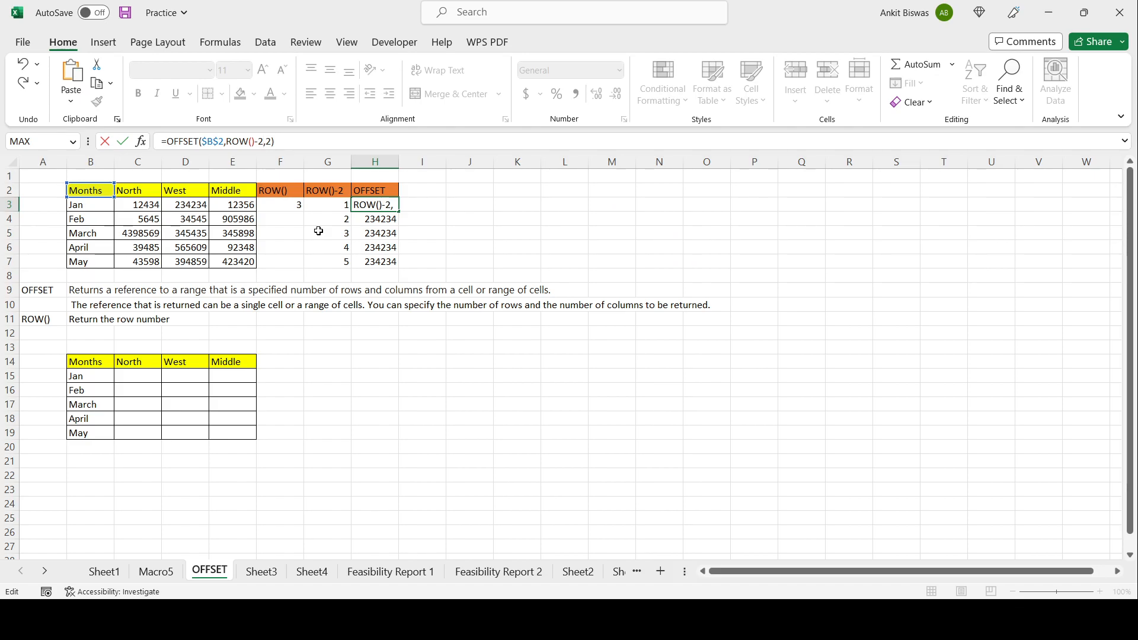
pyautogui.press('Tab')
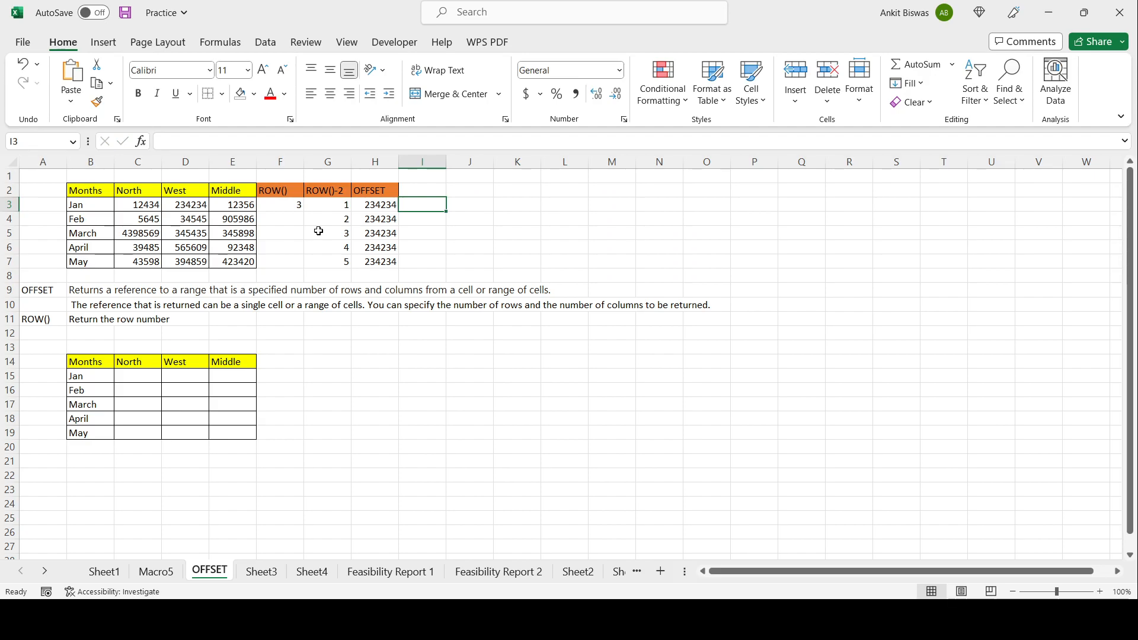
# Step: Fill the revised OFFSET formula from H3 down to H7 and check each result
pyautogui.click(391, 206)
pyautogui.moveTo(399, 212); pyautogui.dragTo(393, 264)
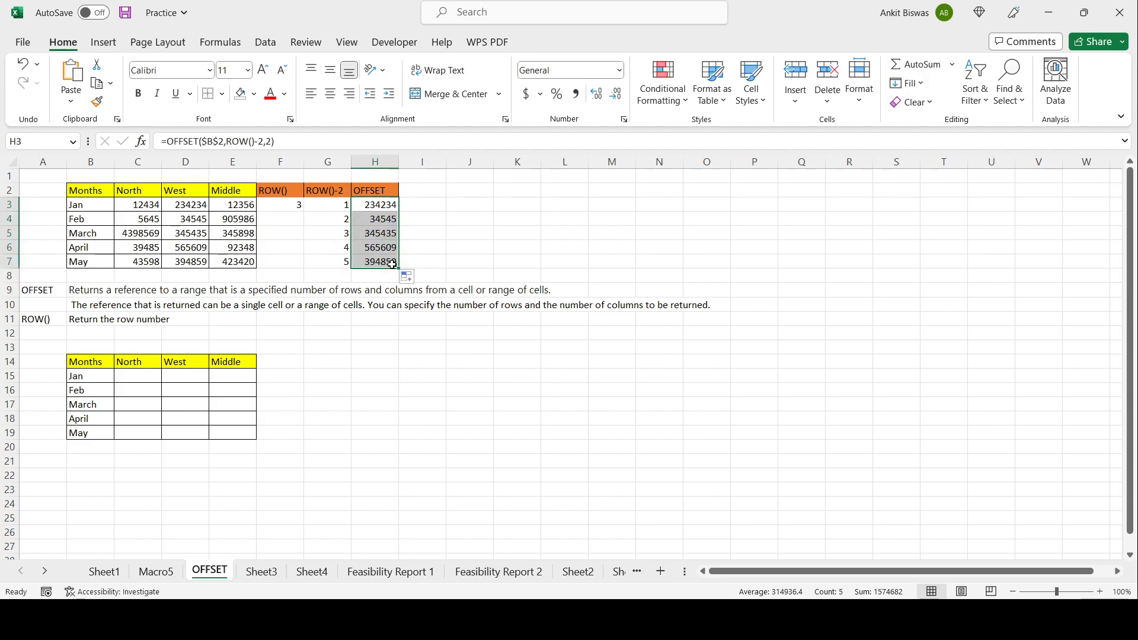
pyautogui.click(365, 211)
pyautogui.click(365, 220)
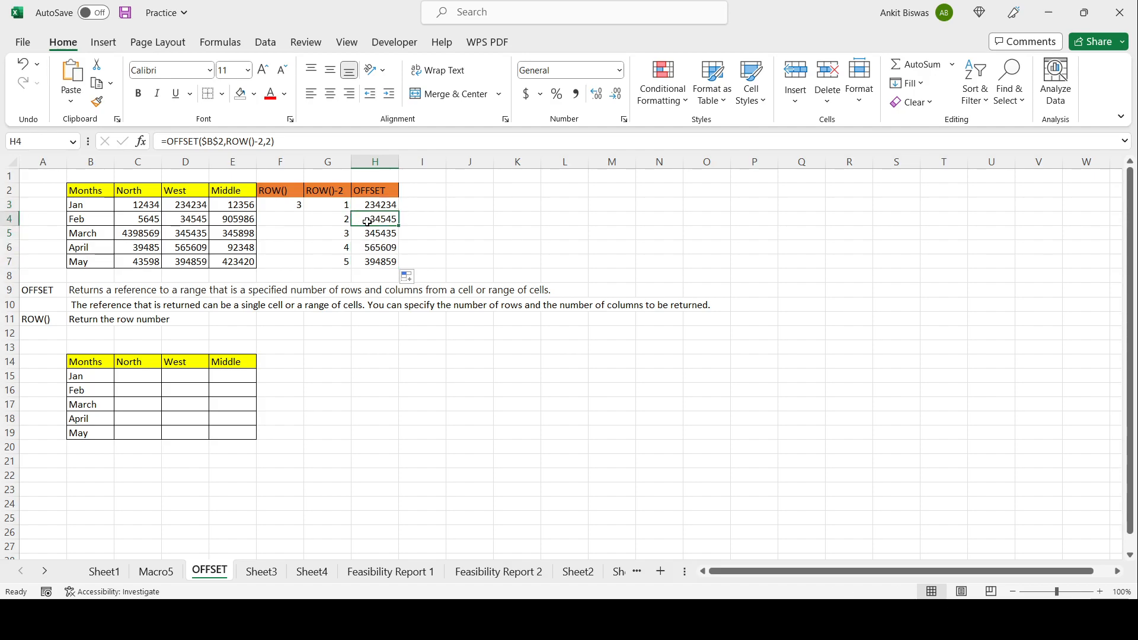
pyautogui.click(367, 234)
pyautogui.click(367, 249)
pyautogui.click(368, 263)
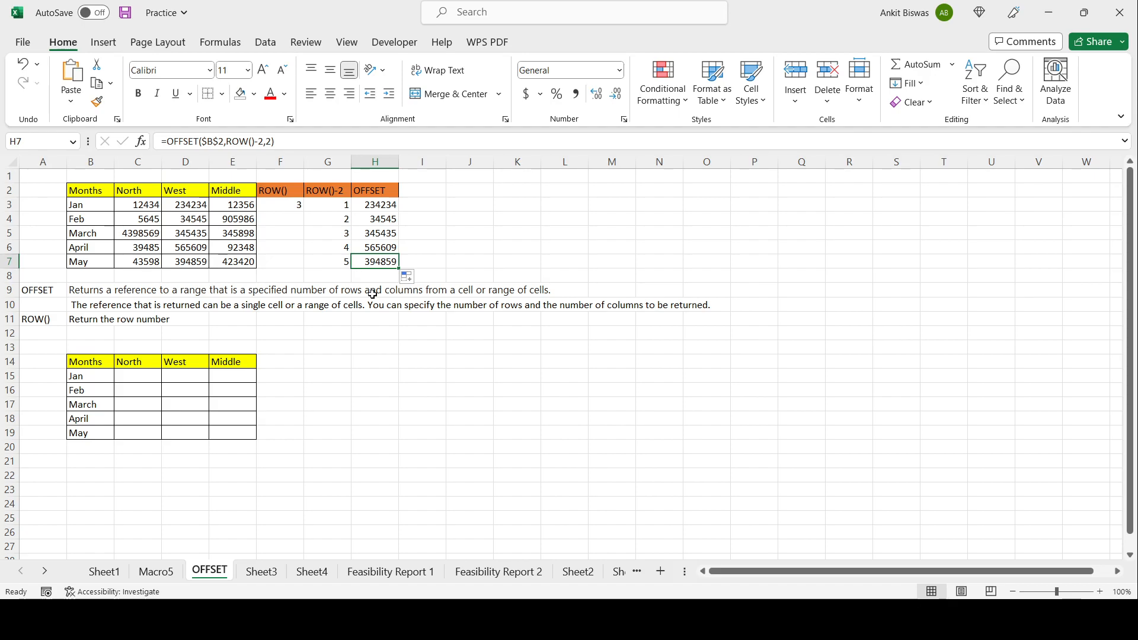
# Step: Compare the layout of the source table with the empty second table below it
pyautogui.moveTo(90, 362); pyautogui.dragTo(241, 426)
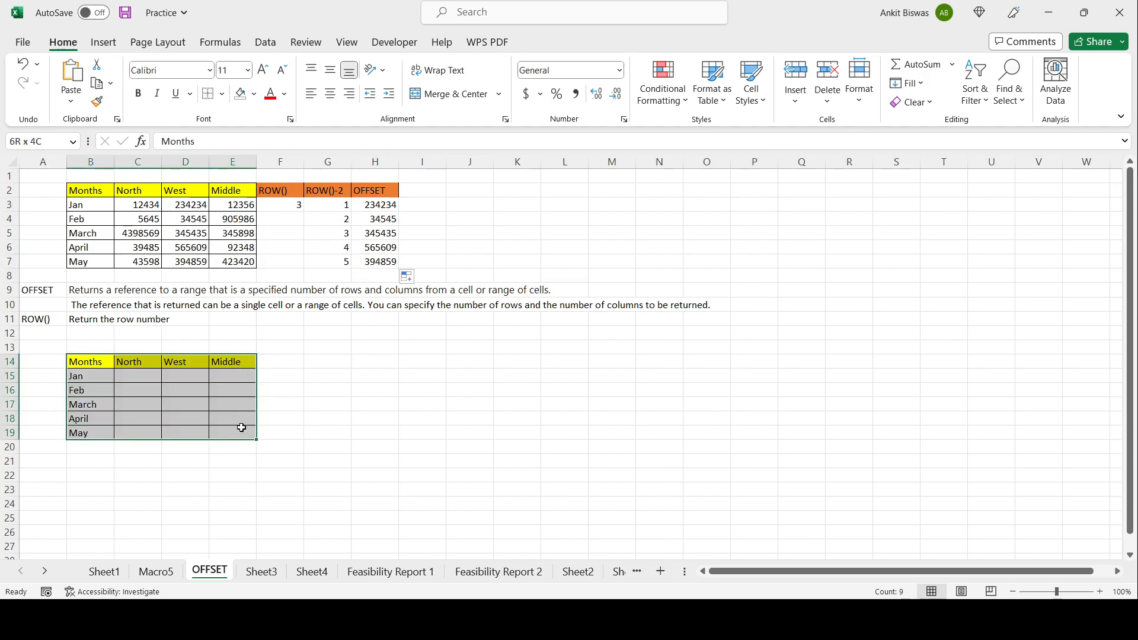
pyautogui.moveTo(83, 189); pyautogui.dragTo(243, 264)
pyautogui.moveTo(96, 368); pyautogui.dragTo(241, 434)
pyautogui.click(91, 378)
pyautogui.click(98, 363)
pyautogui.moveTo(131, 359); pyautogui.dragTo(229, 362)
# Step: Enter =OFFSET($B$2,ROW()-2,1) in C15, anchoring the reference to $B$2
pyautogui.click(130, 378)
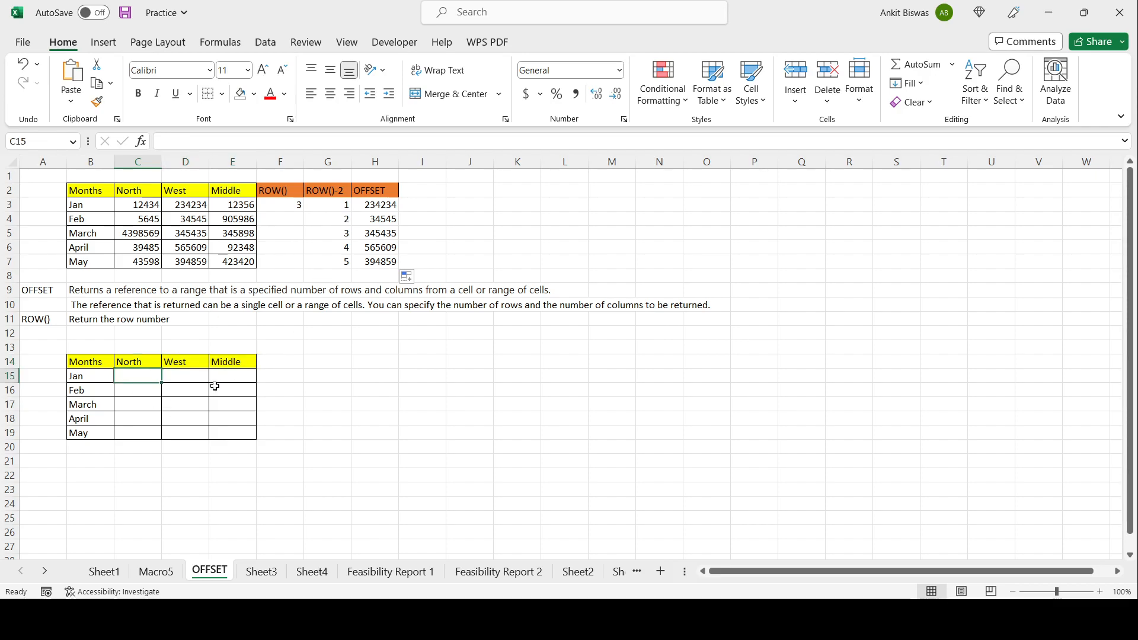
pyautogui.write('=')
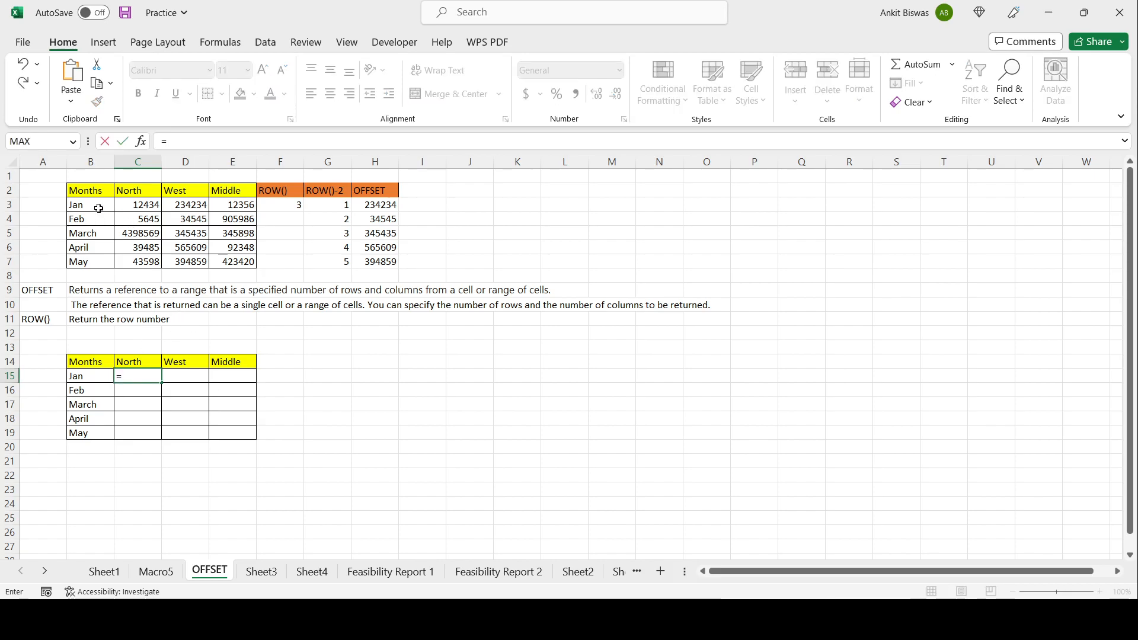
pyautogui.write('OFFSET(')
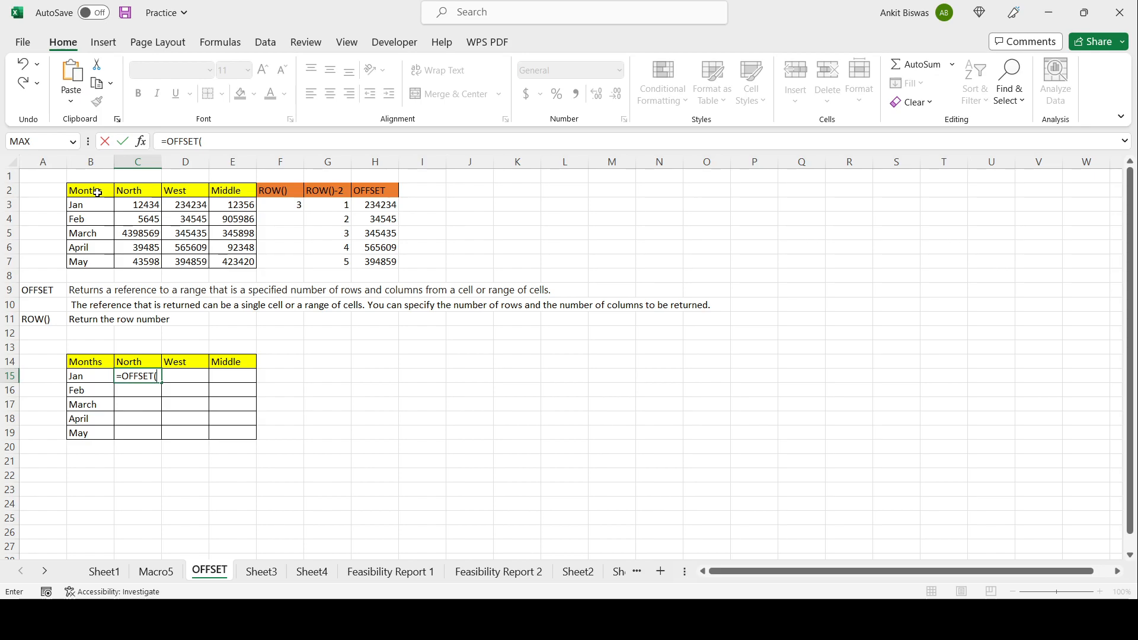
pyautogui.click(98, 193)
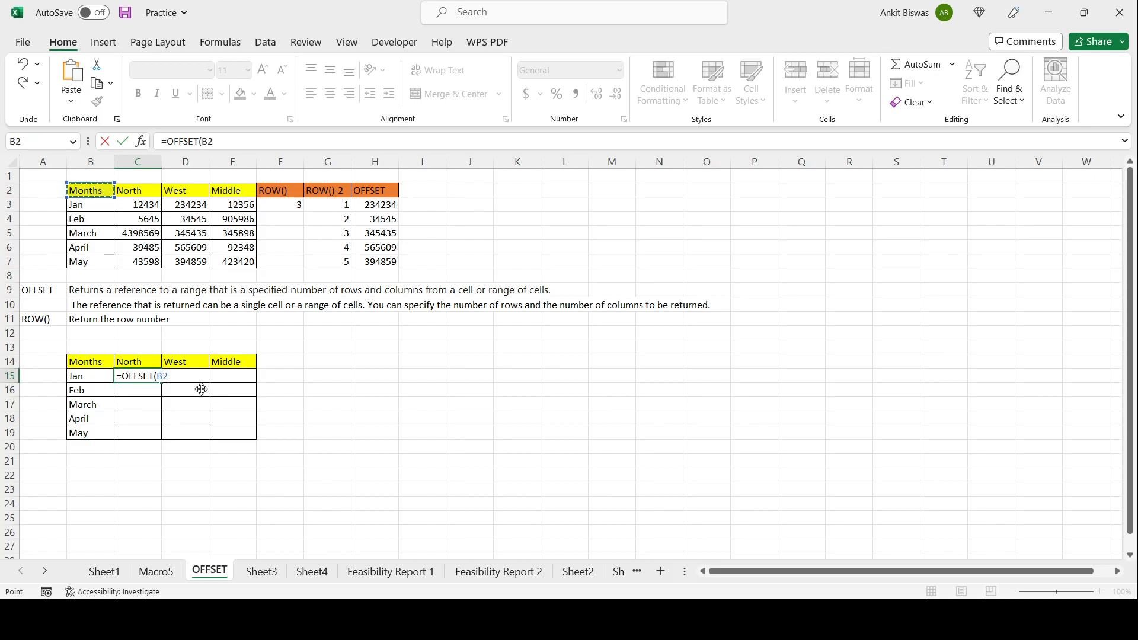
pyautogui.press('F2')
pyautogui.press('Left')
pyautogui.press('Left')
pyautogui.write('$')
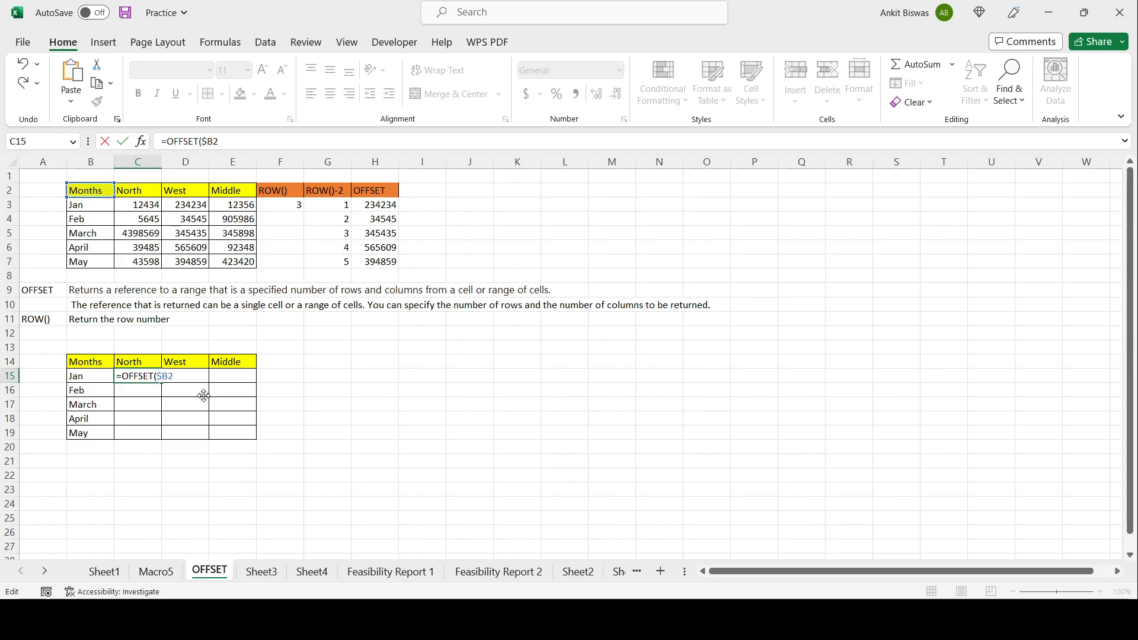
pyautogui.press('Right')
pyautogui.write('$')
pyautogui.write('ROW()-2')
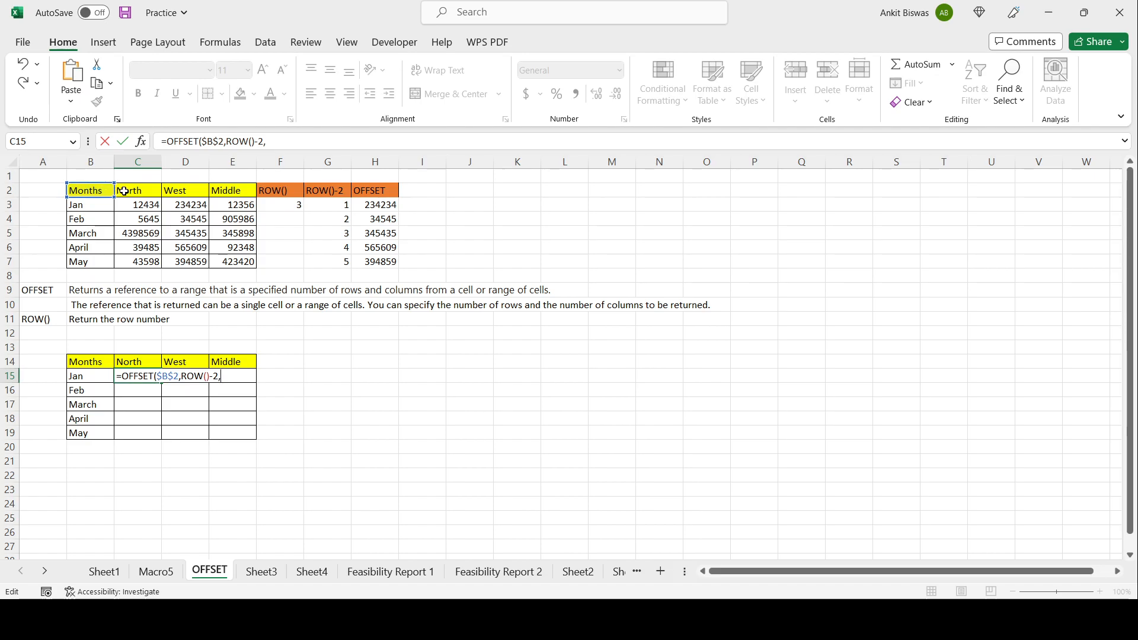
pyautogui.write('1')
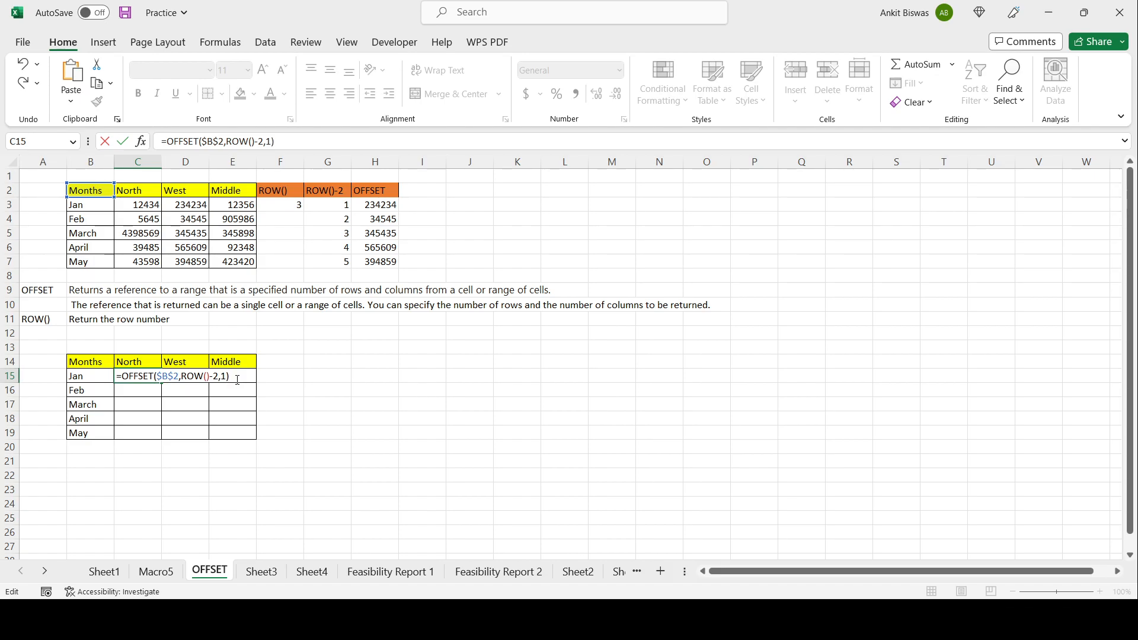
pyautogui.press('Return')
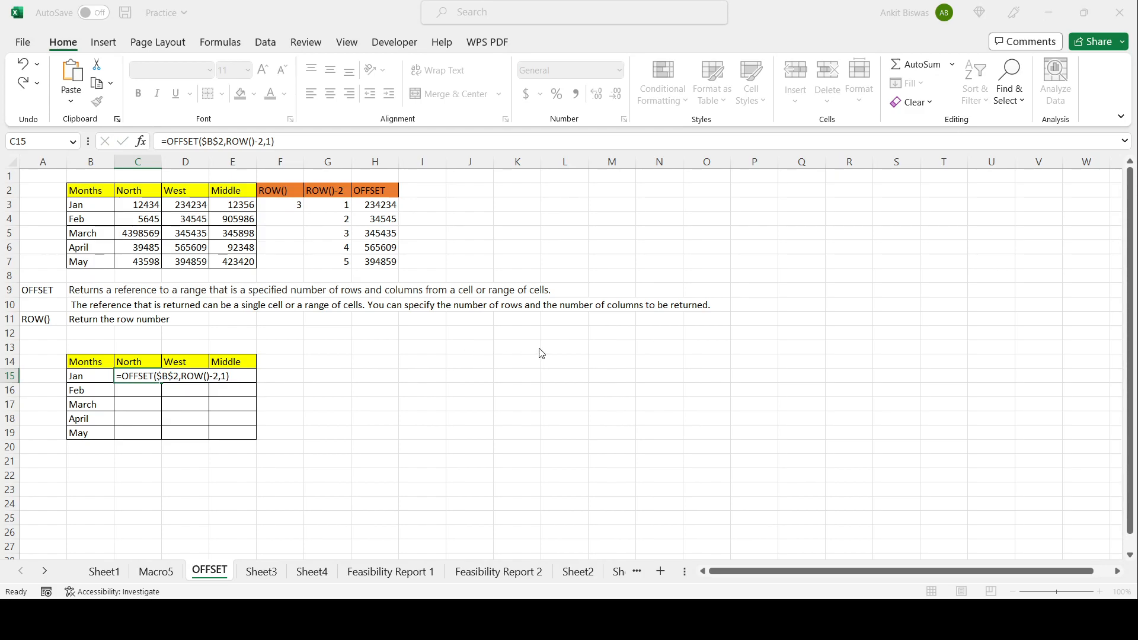
pyautogui.press('Return')
# Step: Change the C15 formula's row argument to ROW()-14
pyautogui.doubleClick(139, 376)
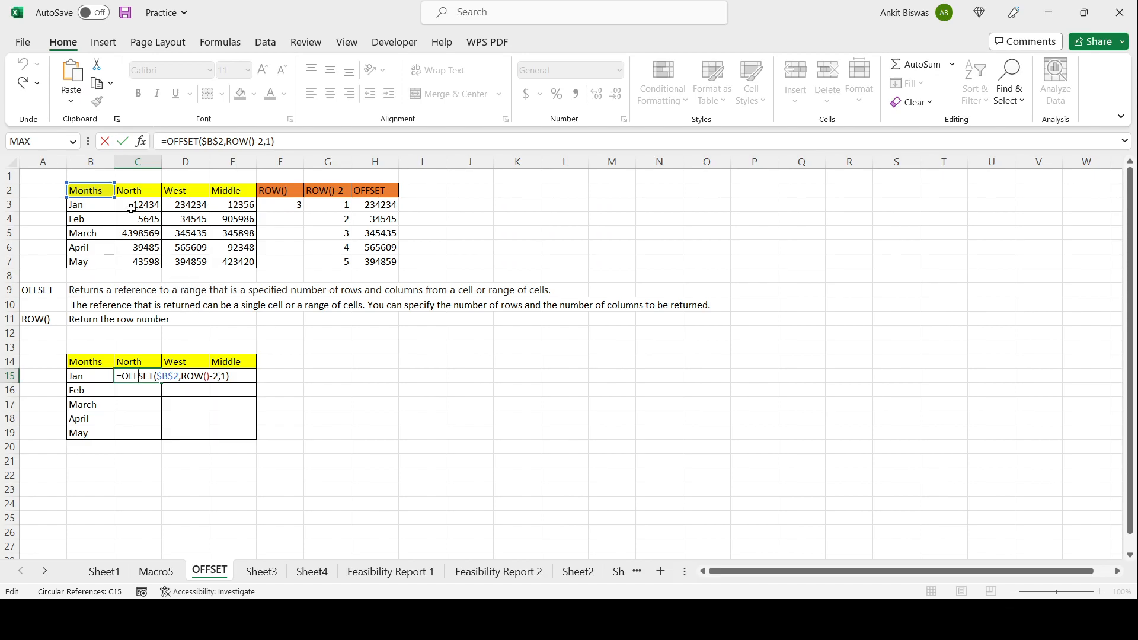
pyautogui.click(217, 377)
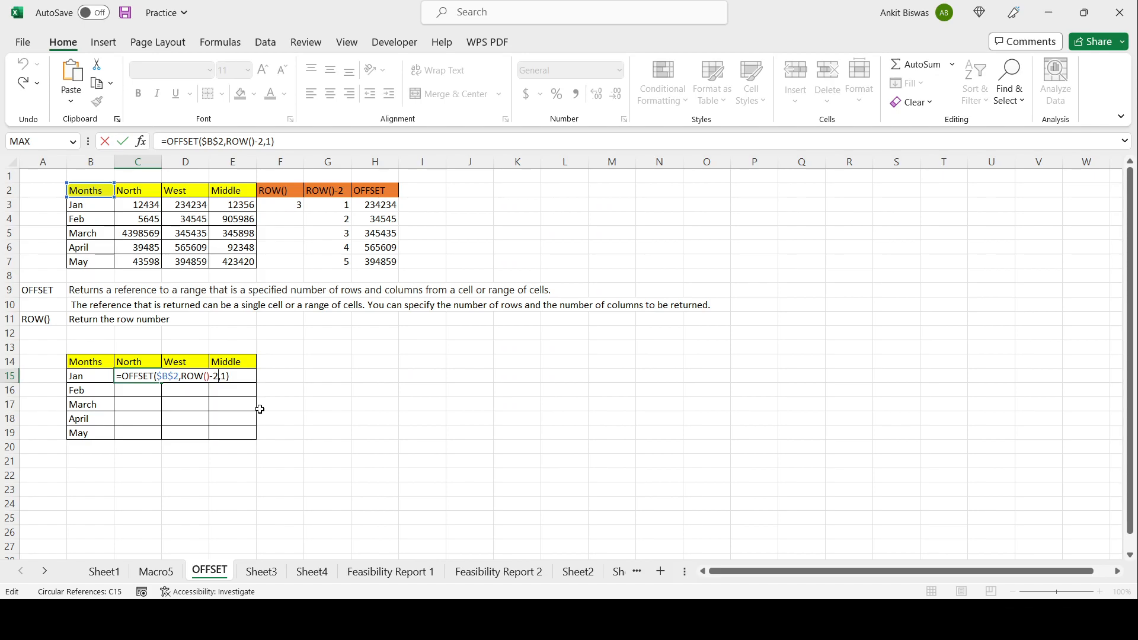
pyautogui.press('BackSpace')
pyautogui.write('14')
pyautogui.moveTo(181, 376); pyautogui.dragTo(215, 379)
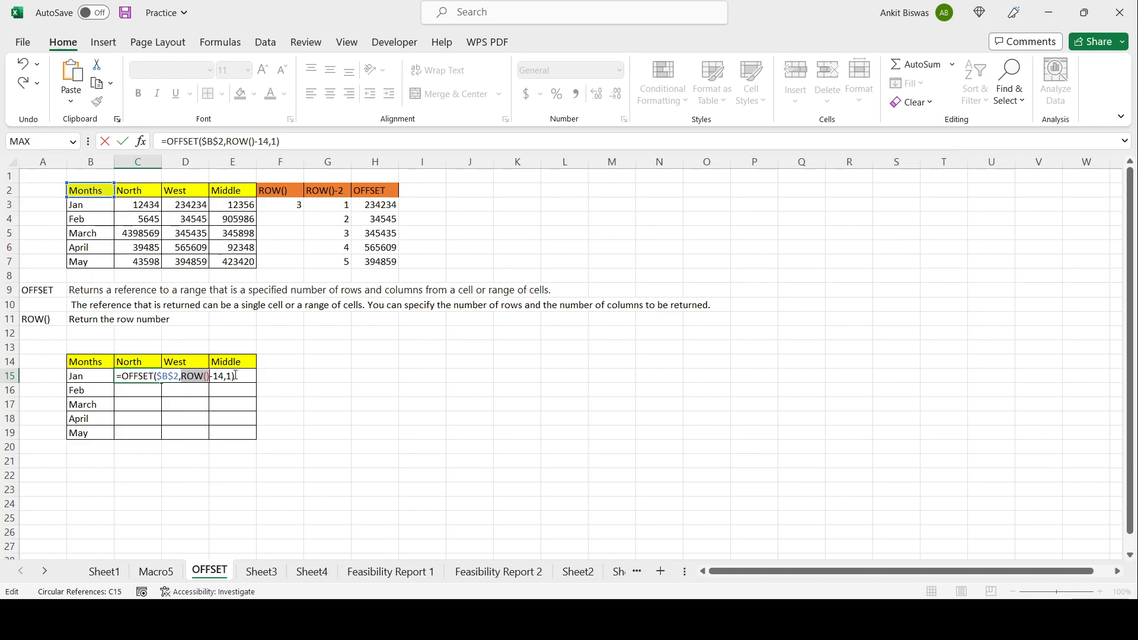
pyautogui.press('Tab')
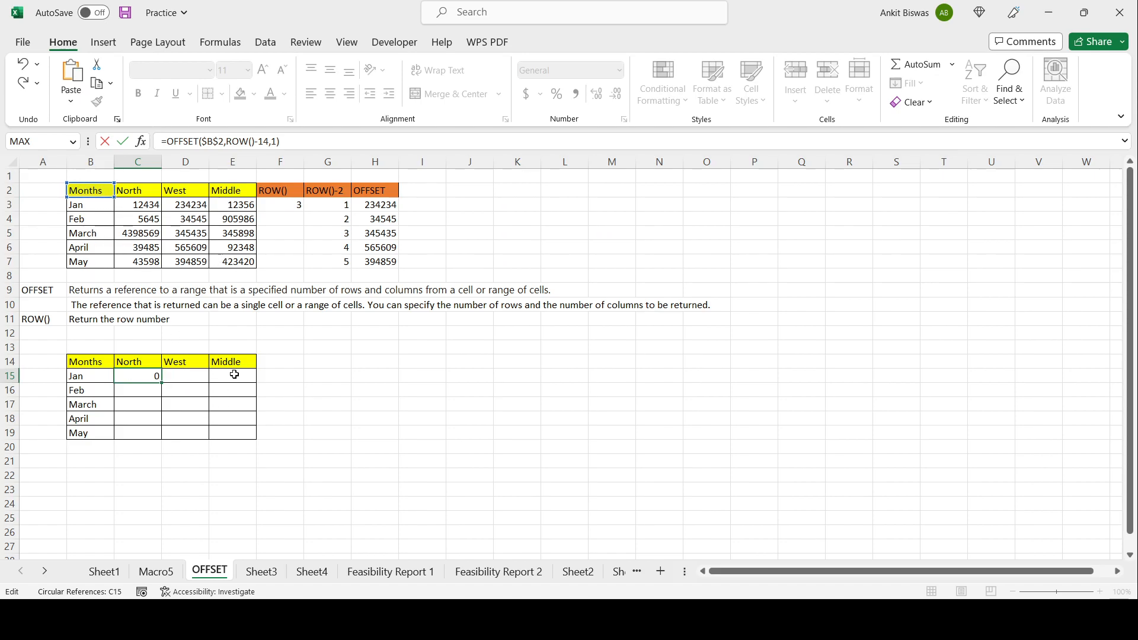
# Step: Fill the C15 OFFSET formula down through C19 for the North column
pyautogui.click(136, 379)
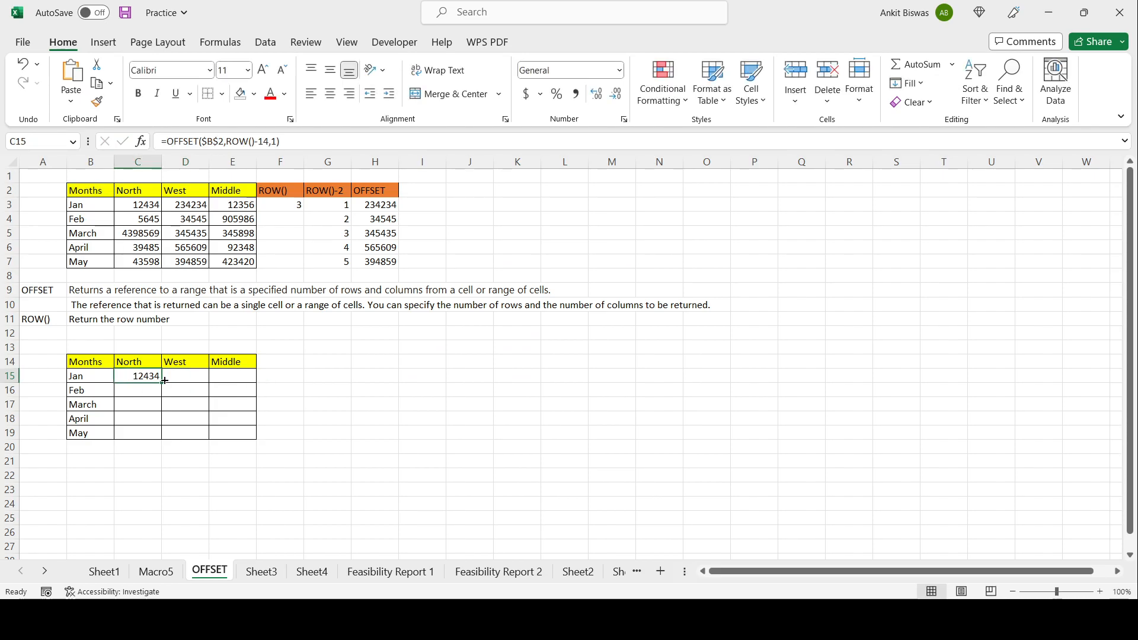
pyautogui.moveTo(161, 383); pyautogui.dragTo(162, 440)
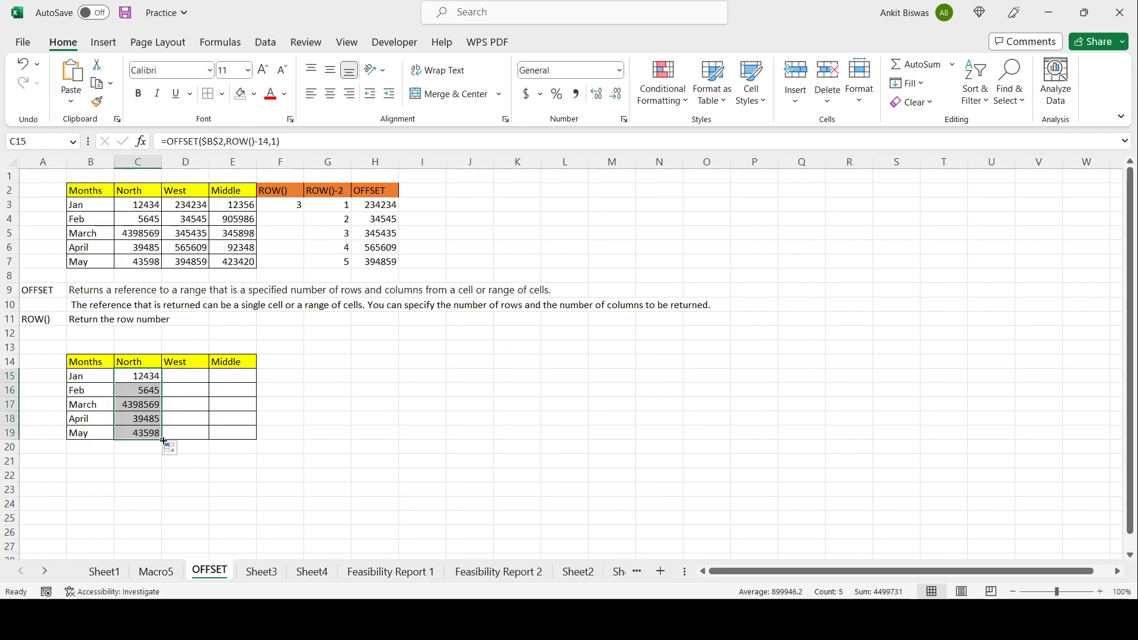
pyautogui.click(171, 377)
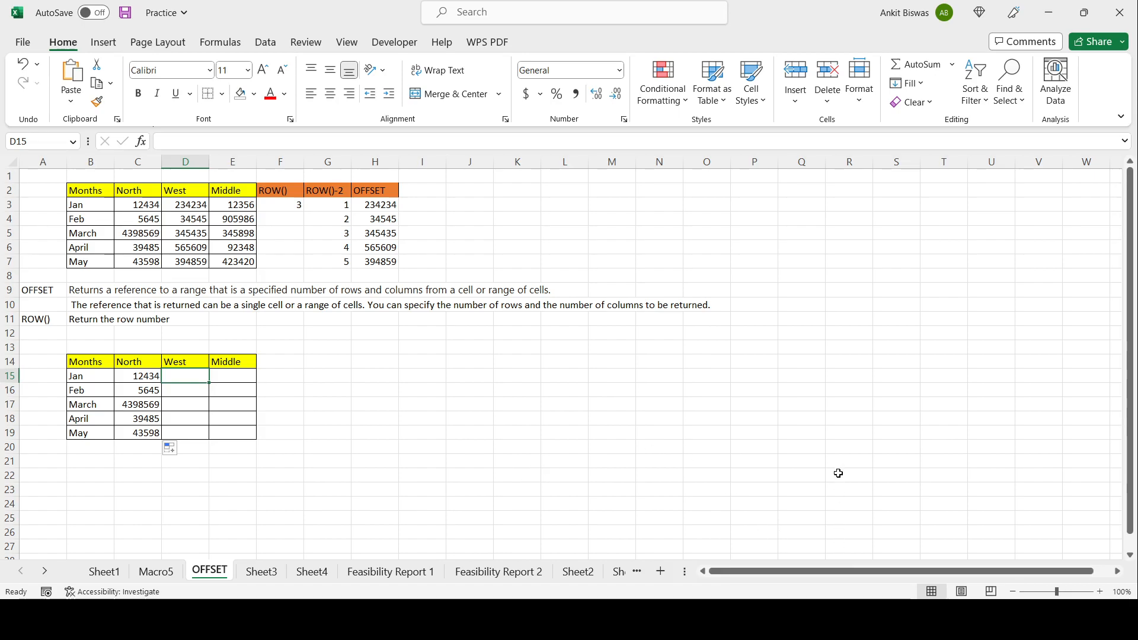
pyautogui.click(848, 619)
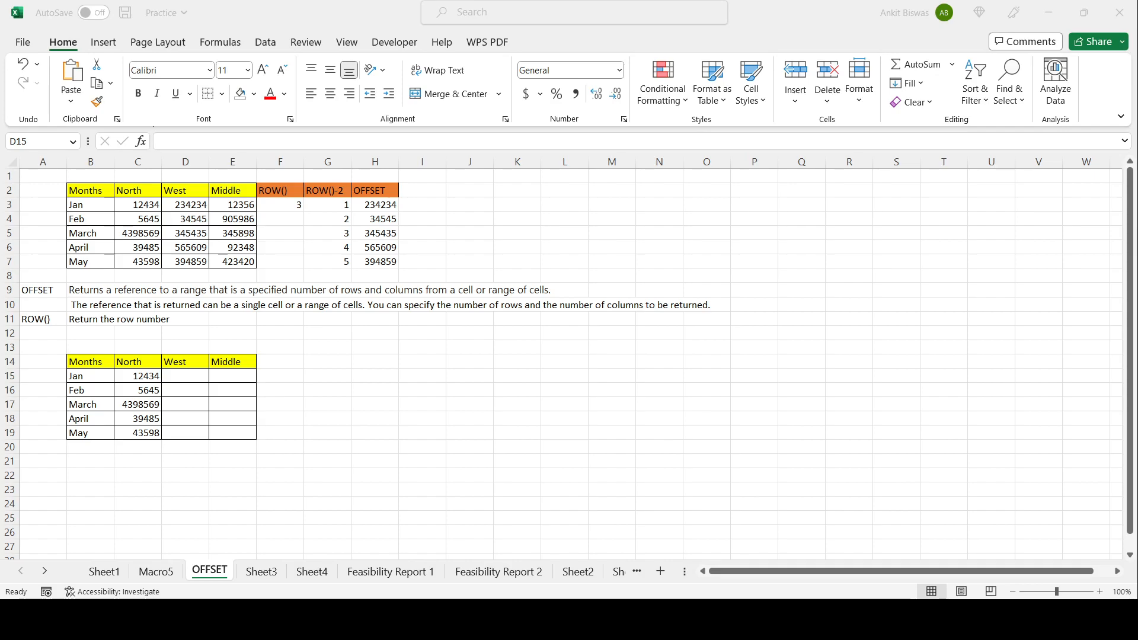